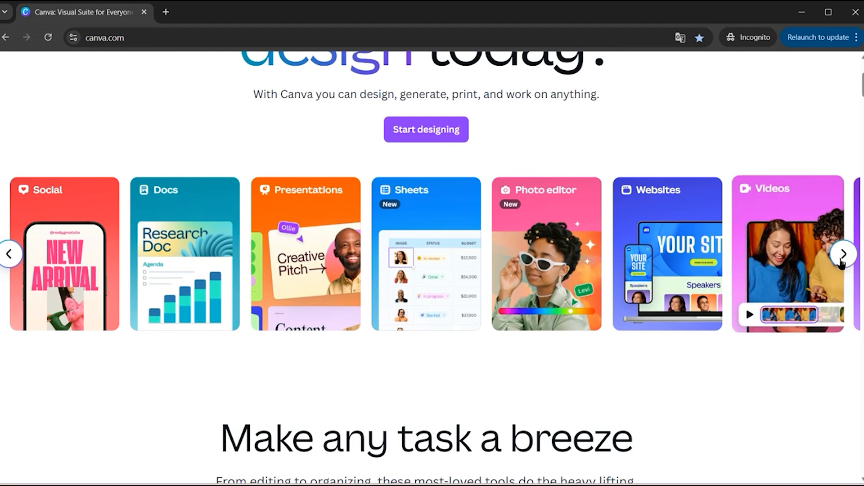
Slide the category carousel forward and back, then scroll down the homepage's feature sections
{"action": "left_click", "coordinate": [843, 255]}
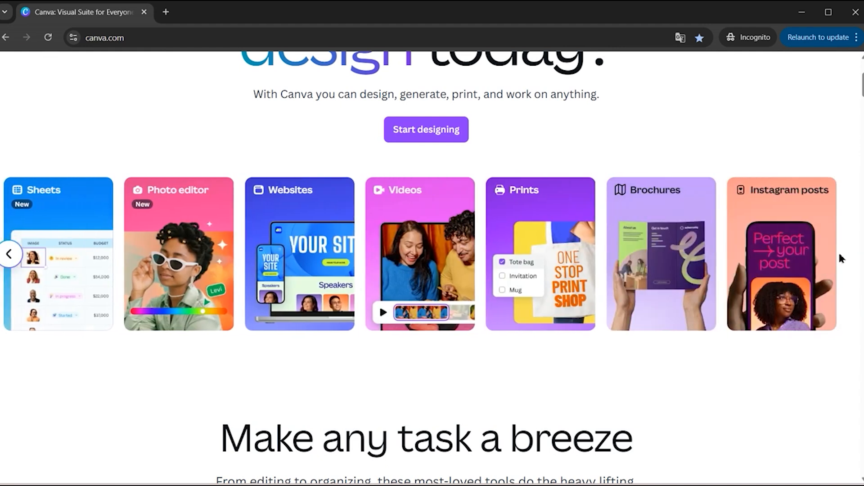
{"action": "left_click", "coordinate": [9, 255]}
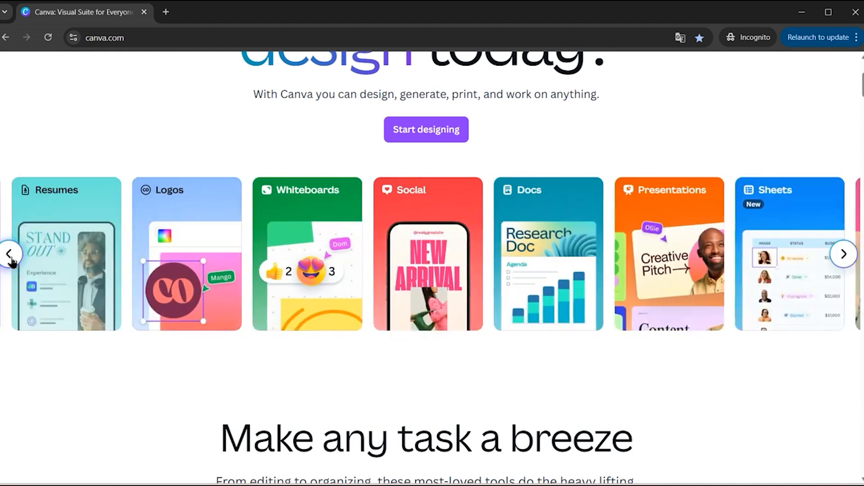
{"action": "left_click", "coordinate": [11, 255]}
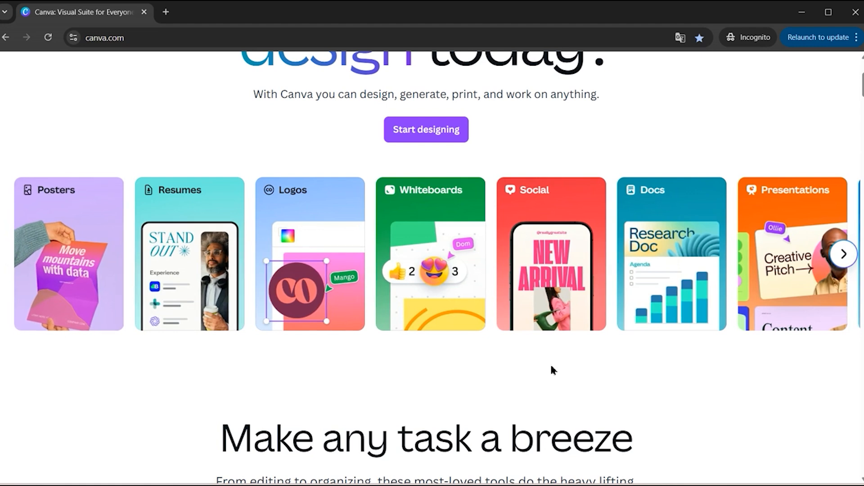
{"action": "scroll", "coordinate": [553, 370], "scroll_direction": "down", "scroll_amount": 2}
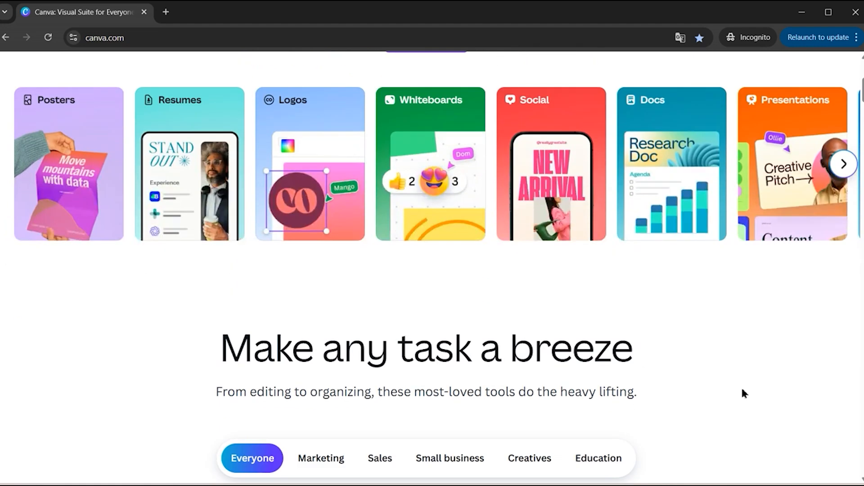
{"action": "scroll", "coordinate": [742, 393], "scroll_direction": "down", "scroll_amount": 8}
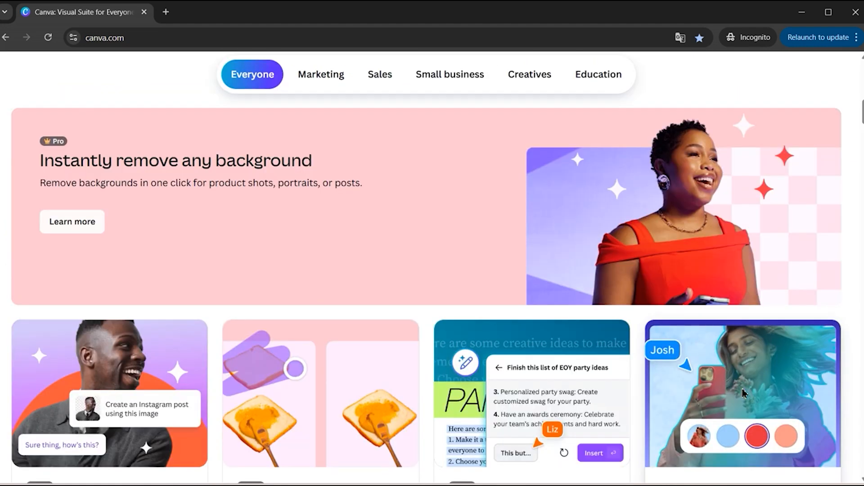
{"action": "scroll", "coordinate": [743, 393], "scroll_direction": "down", "scroll_amount": 12}
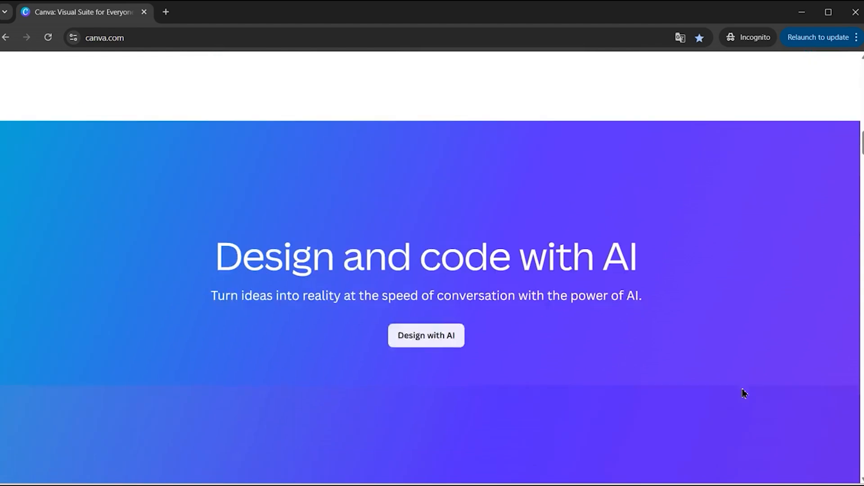
{"action": "scroll", "coordinate": [743, 393], "scroll_direction": "down", "scroll_amount": 3}
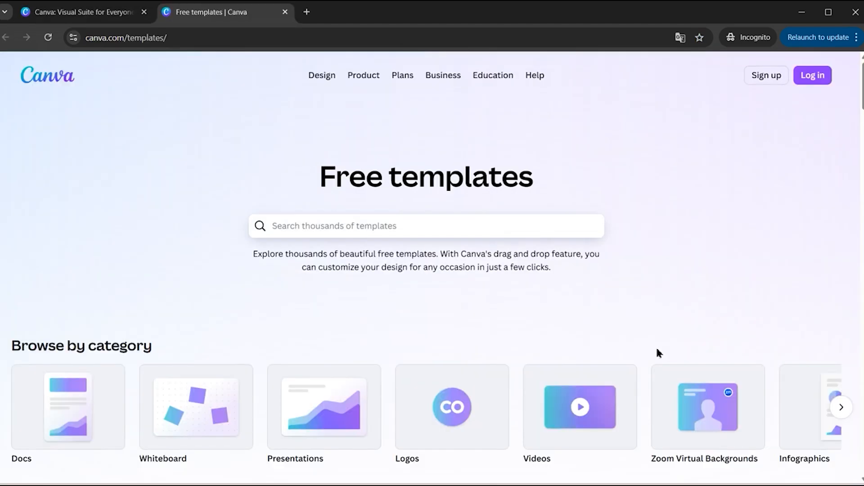
Scroll down through the Free templates categories
{"action": "scroll", "coordinate": [712, 298], "scroll_direction": "down", "scroll_amount": 6}
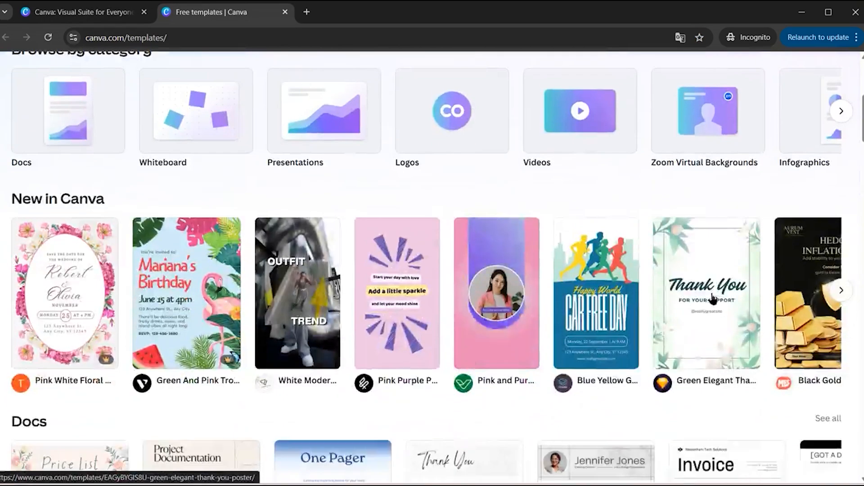
{"action": "scroll", "coordinate": [711, 298], "scroll_direction": "down", "scroll_amount": 6}
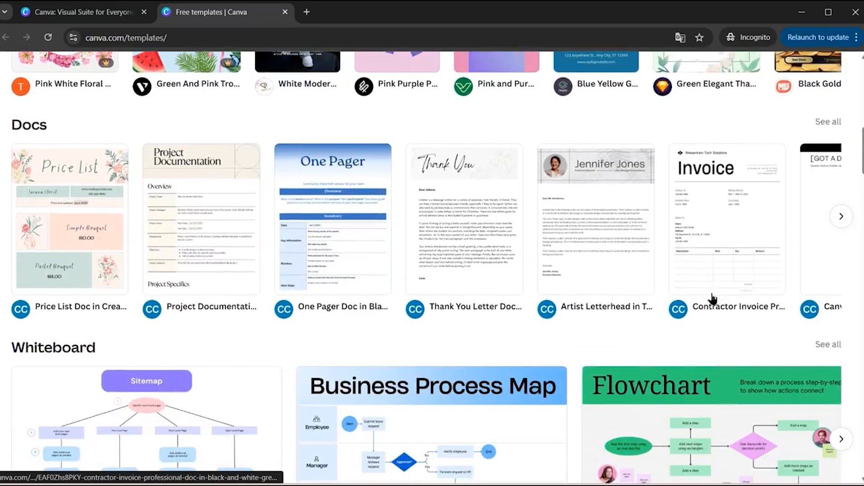
{"action": "scroll", "coordinate": [712, 298], "scroll_direction": "down", "scroll_amount": 8}
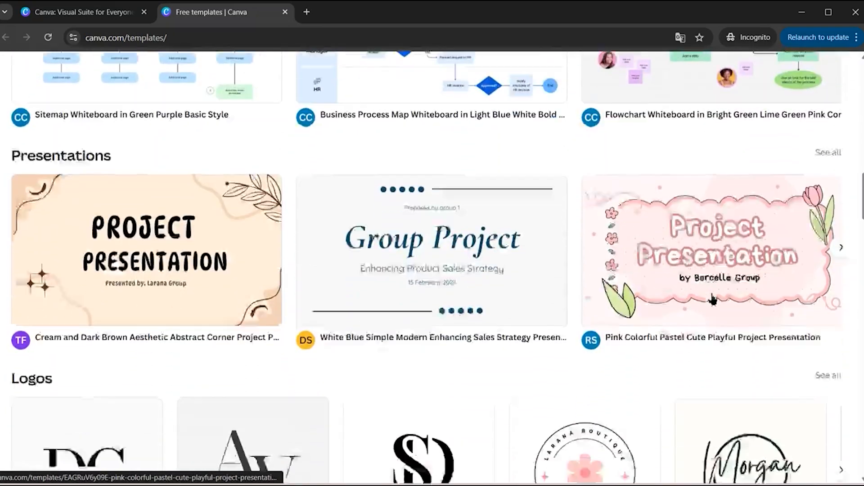
{"action": "scroll", "coordinate": [713, 299], "scroll_direction": "down", "scroll_amount": 12}
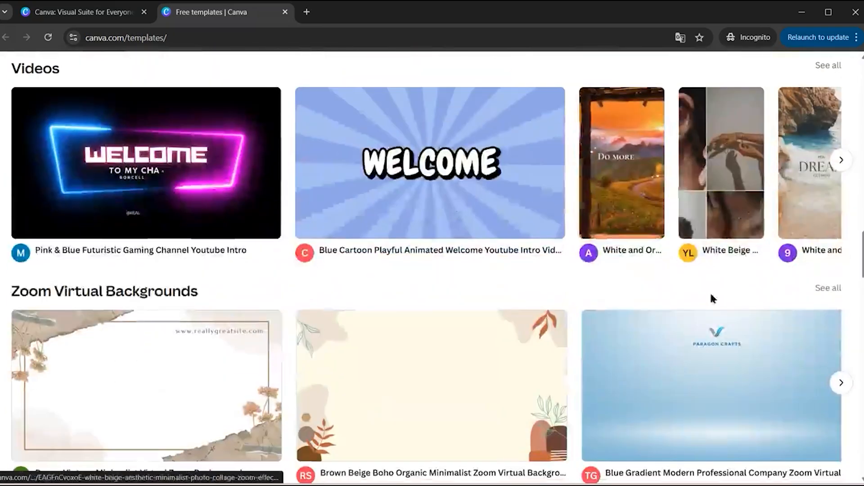
{"action": "scroll", "coordinate": [711, 298], "scroll_direction": "down", "scroll_amount": 1}
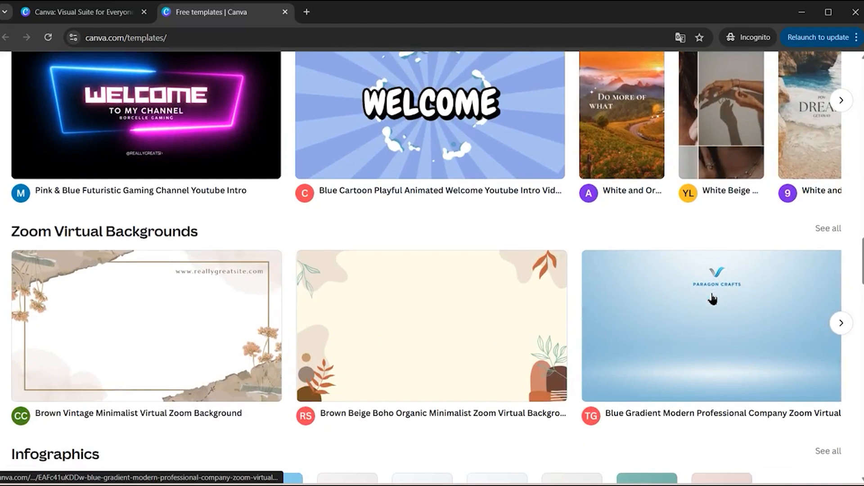
{"action": "scroll", "coordinate": [713, 299], "scroll_direction": "down", "scroll_amount": 5}
{"action": "scroll", "coordinate": [713, 300], "scroll_direction": "down", "scroll_amount": 1}
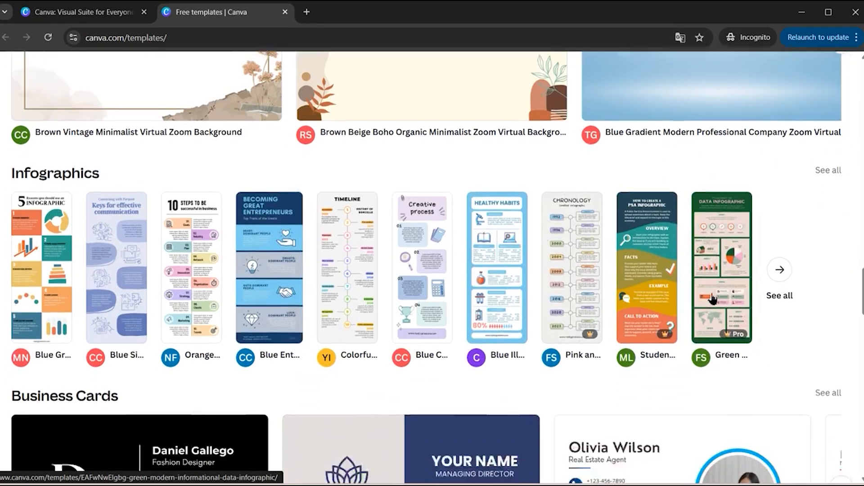
{"action": "scroll", "coordinate": [712, 299], "scroll_direction": "down", "scroll_amount": 3}
{"action": "scroll", "coordinate": [712, 299], "scroll_direction": "down", "scroll_amount": 3}
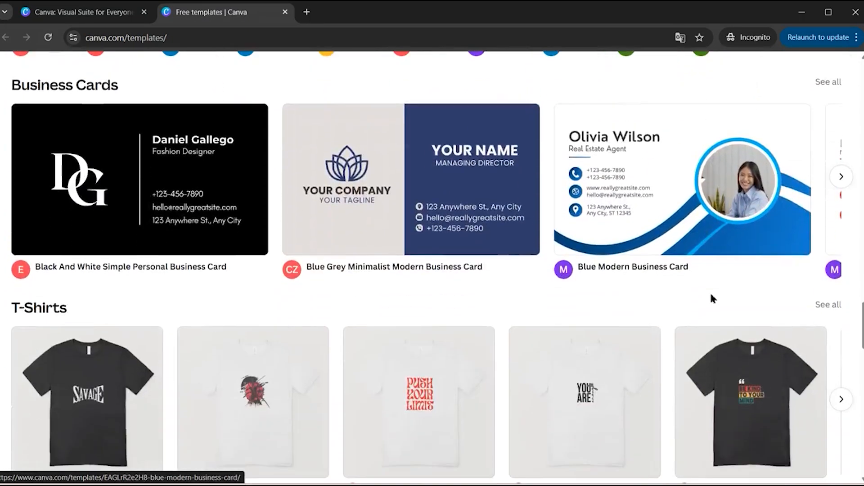
{"action": "scroll", "coordinate": [712, 300], "scroll_direction": "down", "scroll_amount": 2}
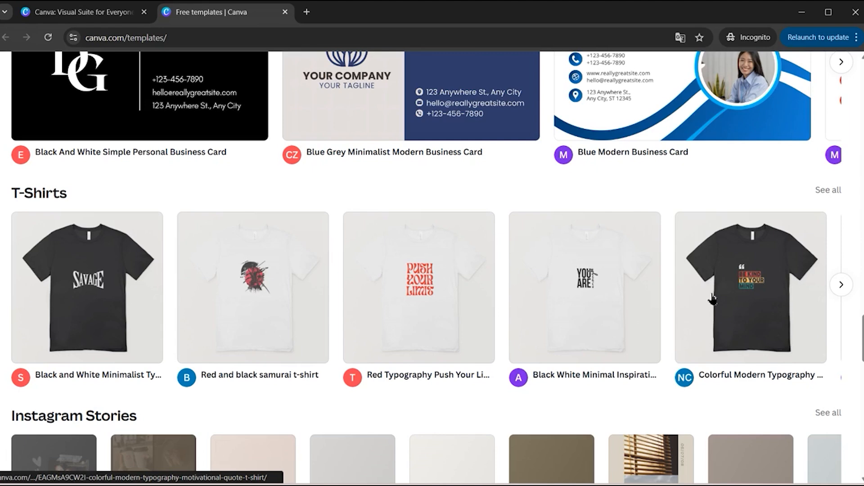
{"action": "scroll", "coordinate": [712, 299], "scroll_direction": "down", "scroll_amount": 5}
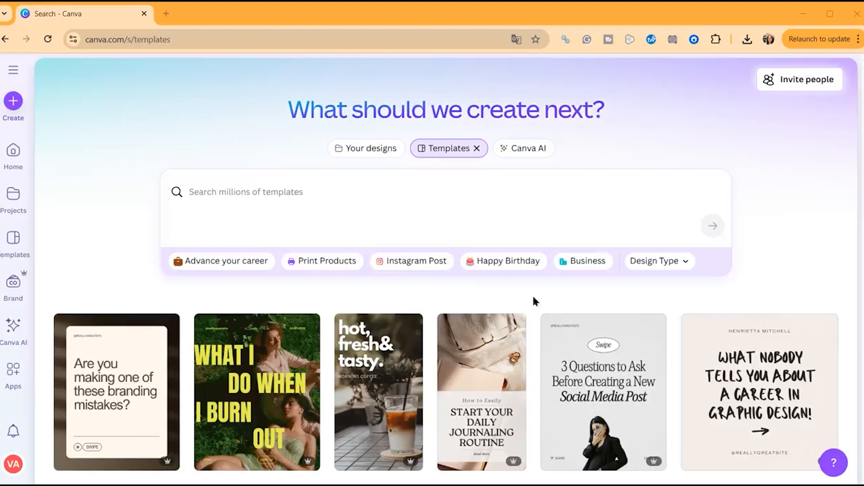
Create a Custom size design with width 2000 and height 2000 px
{"action": "left_click", "coordinate": [12, 100]}
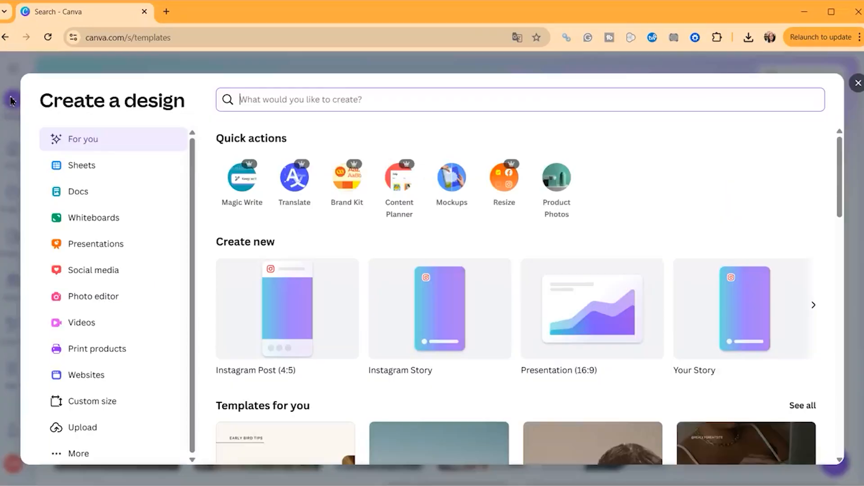
{"action": "left_click", "coordinate": [115, 402]}
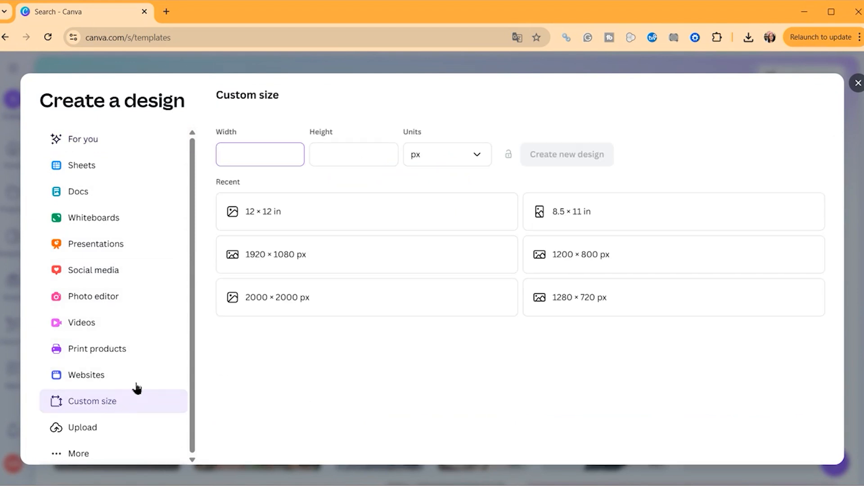
{"action": "left_click", "coordinate": [258, 153]}
{"action": "type", "text": "2000"}
{"action": "left_click", "coordinate": [336, 151]}
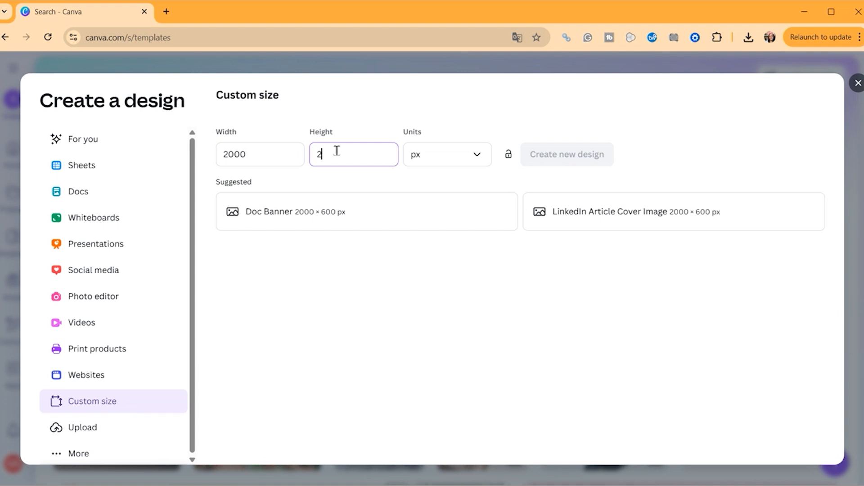
{"action": "type", "text": "2000"}
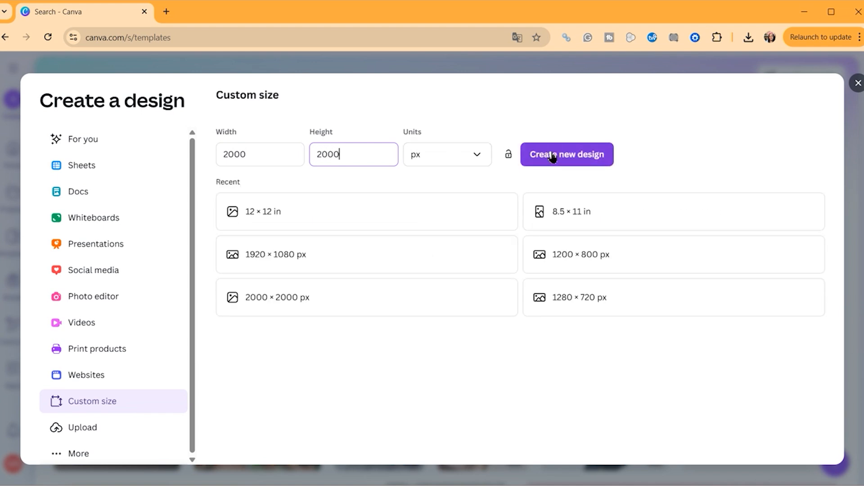
{"action": "left_click", "coordinate": [553, 154]}
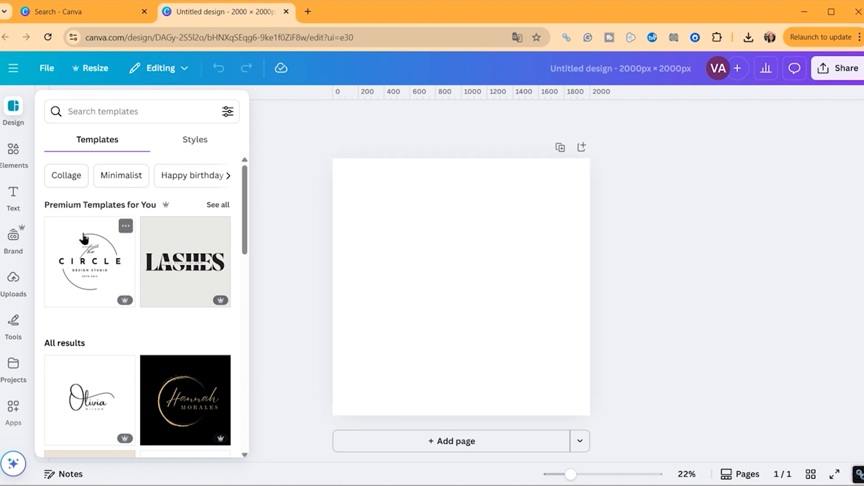
Add a text box, enlarge it to about size 82.7, and move it toward the upper centre
{"action": "left_click", "coordinate": [14, 198]}
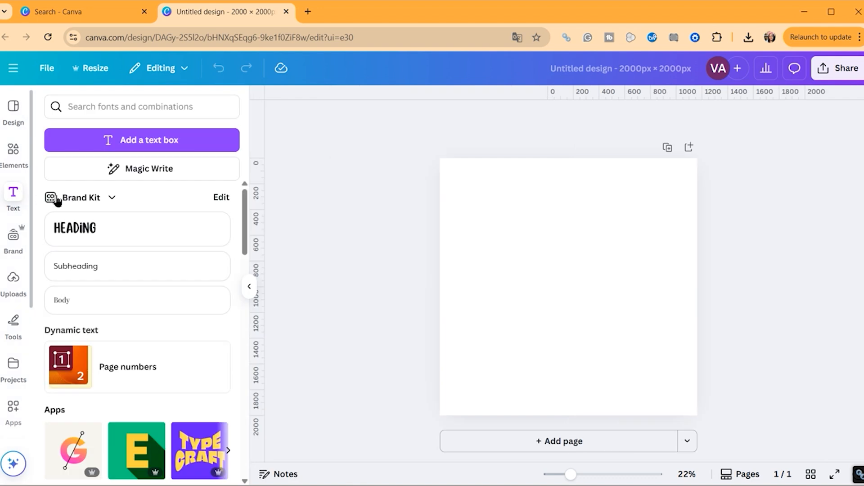
{"action": "left_click", "coordinate": [183, 146]}
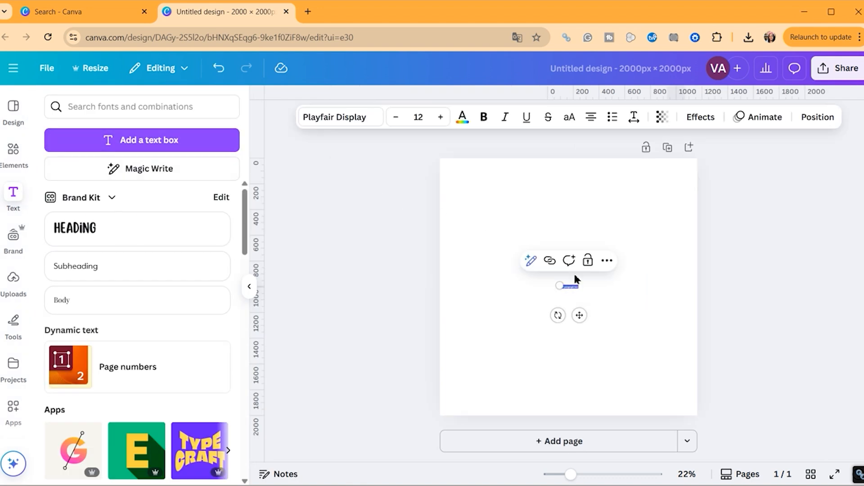
{"action": "left_click_drag", "start_coordinate": [581, 290], "coordinate": [683, 339]}
{"action": "left_click", "coordinate": [683, 338]}
{"action": "left_click_drag", "start_coordinate": [650, 301], "coordinate": [591, 239]}
{"action": "left_click", "coordinate": [606, 321]}
Replace the placeholder text with 'Coffee first' and reselect the text box
{"action": "double_click", "coordinate": [576, 242]}
{"action": "type", "text": "Co"}
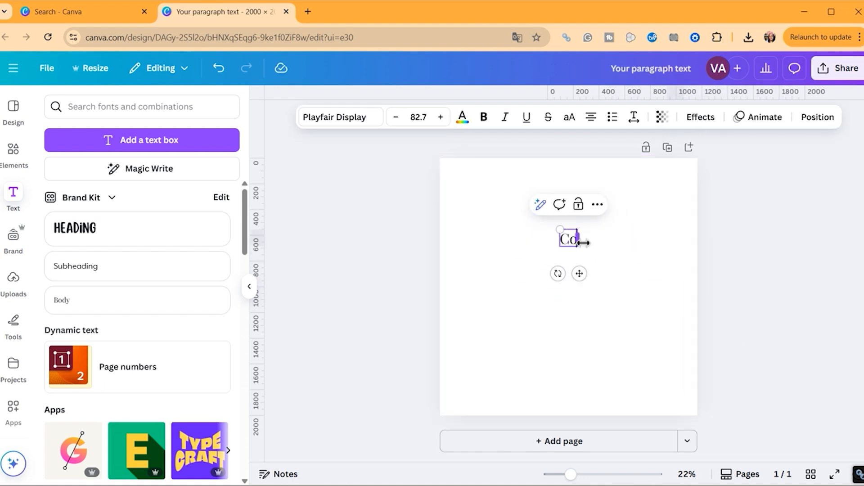
{"action": "type", "text": "ffee first"}
{"action": "left_click", "coordinate": [669, 306]}
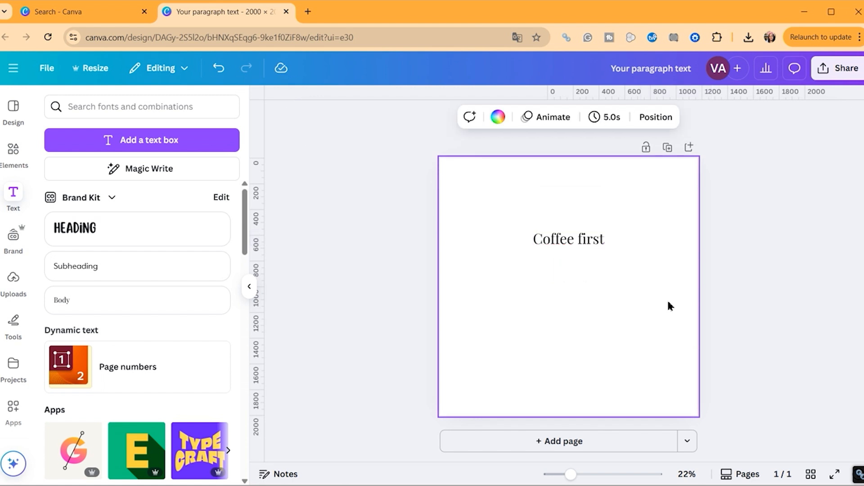
{"action": "left_click", "coordinate": [599, 248]}
Scroll through the font list for the Coffee first text
{"action": "left_click", "coordinate": [368, 122]}
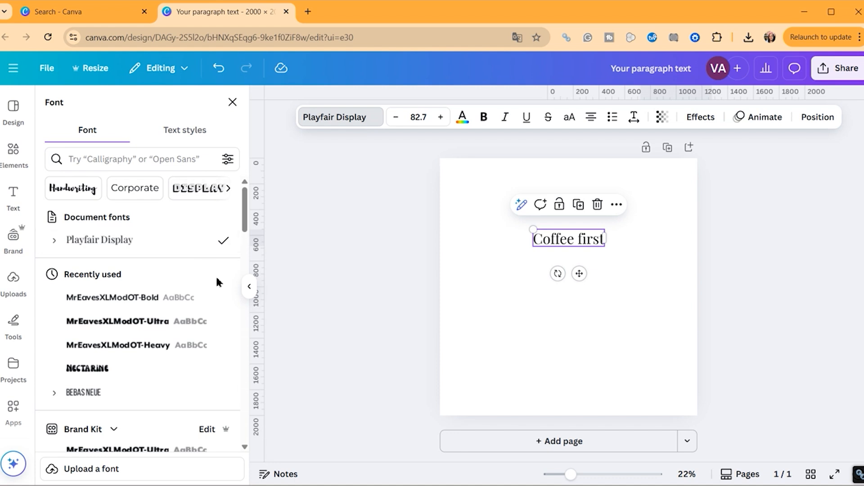
{"action": "scroll", "coordinate": [218, 282], "scroll_direction": "down", "scroll_amount": 4}
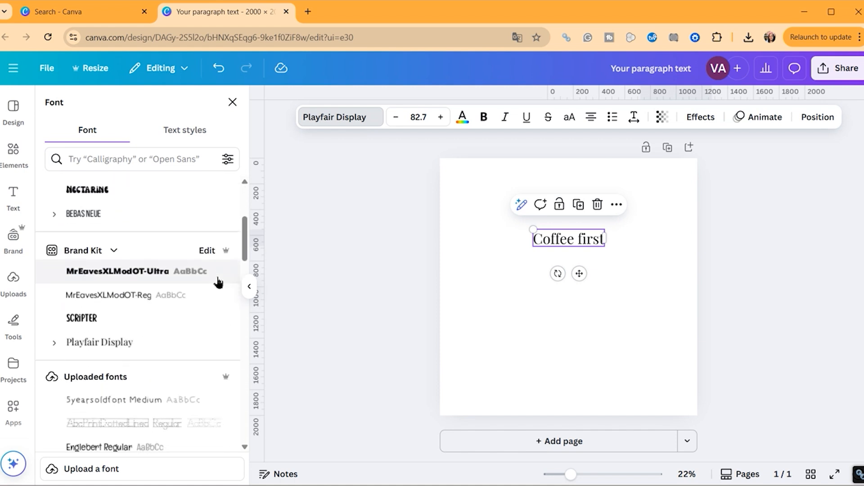
{"action": "scroll", "coordinate": [217, 282], "scroll_direction": "down", "scroll_amount": 4}
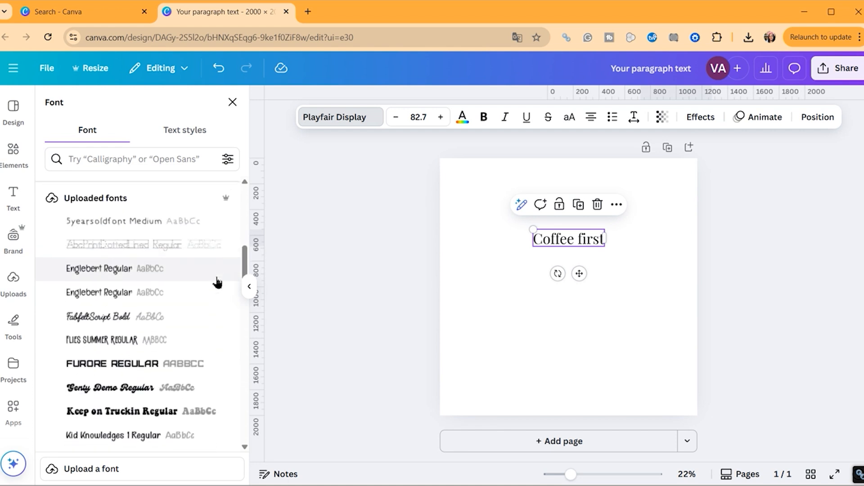
{"action": "scroll", "coordinate": [217, 283], "scroll_direction": "down", "scroll_amount": 5}
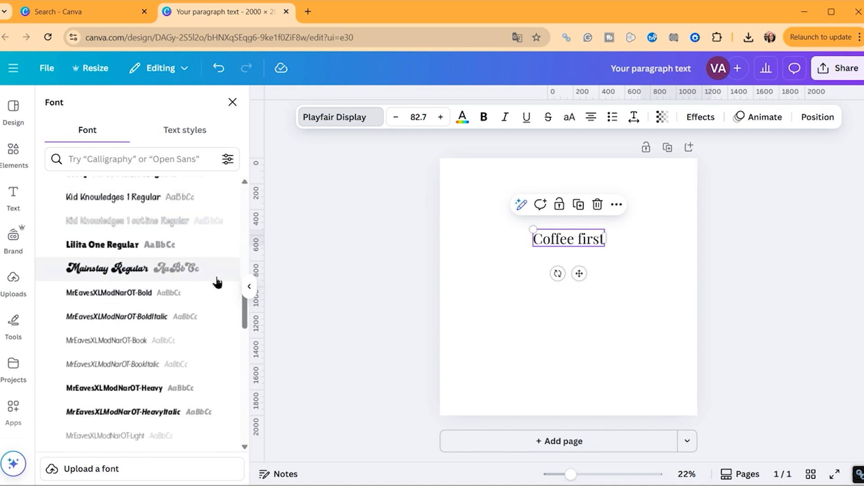
{"action": "scroll", "coordinate": [217, 283], "scroll_direction": "down", "scroll_amount": 4}
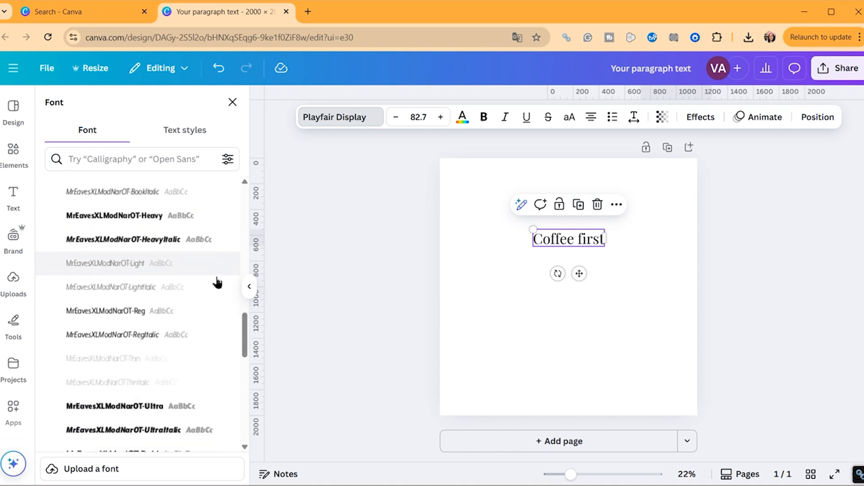
{"action": "scroll", "coordinate": [218, 282], "scroll_direction": "down", "scroll_amount": 1}
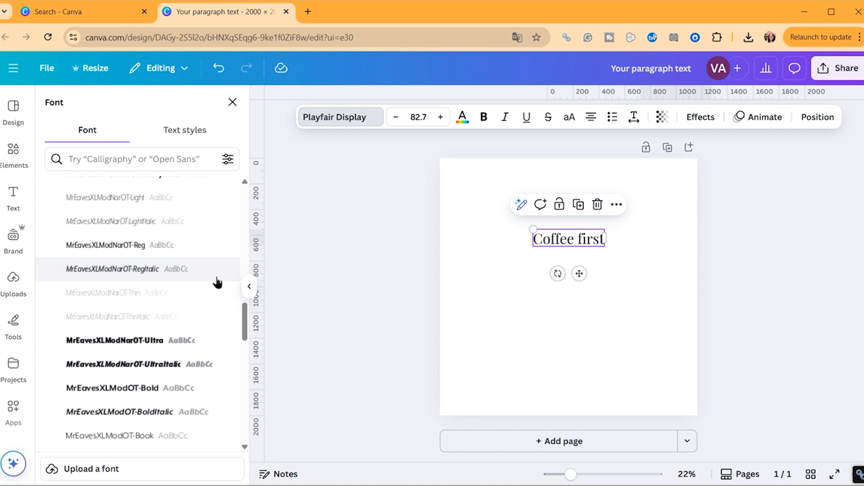
{"action": "scroll", "coordinate": [217, 282], "scroll_direction": "down", "scroll_amount": 5}
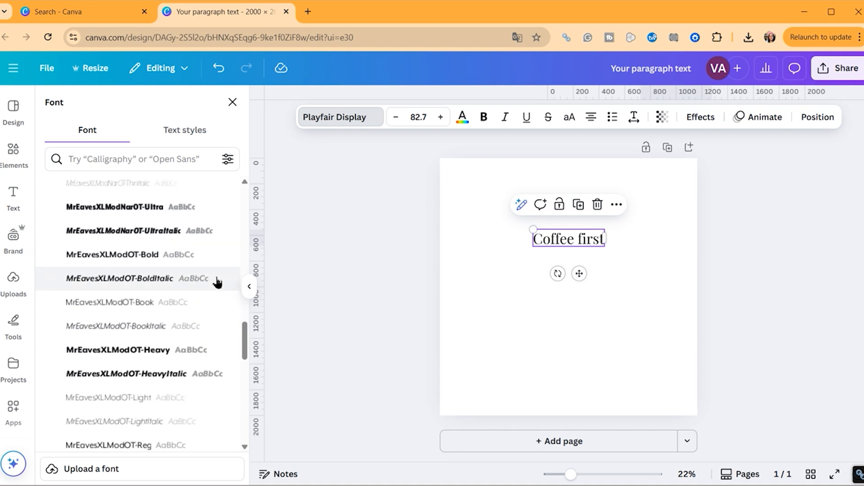
{"action": "scroll", "coordinate": [217, 282], "scroll_direction": "down", "scroll_amount": 1}
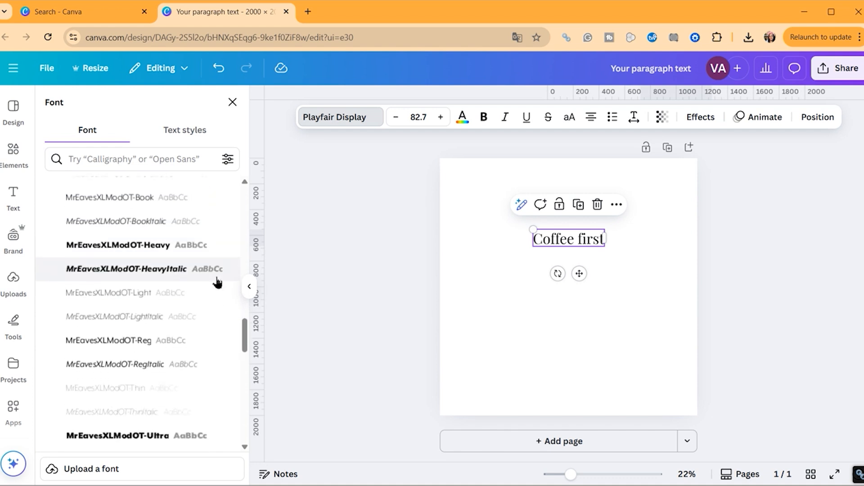
{"action": "scroll", "coordinate": [217, 282], "scroll_direction": "down", "scroll_amount": 9}
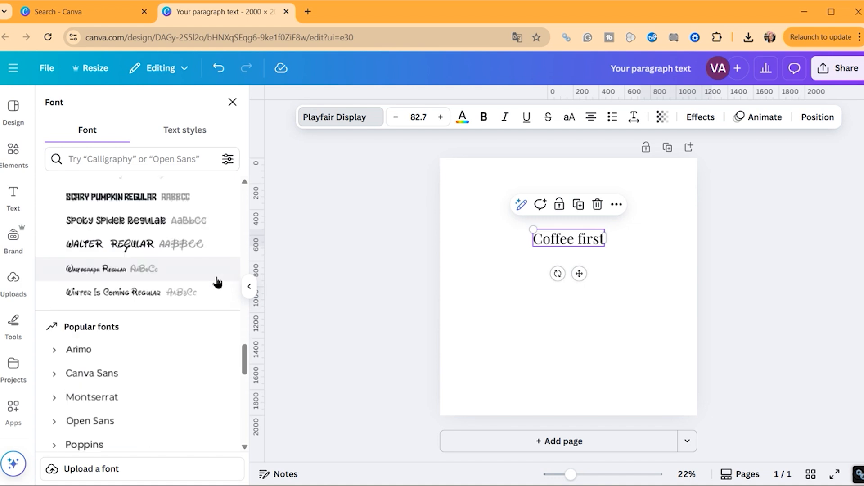
{"action": "scroll", "coordinate": [217, 282], "scroll_direction": "down", "scroll_amount": 3}
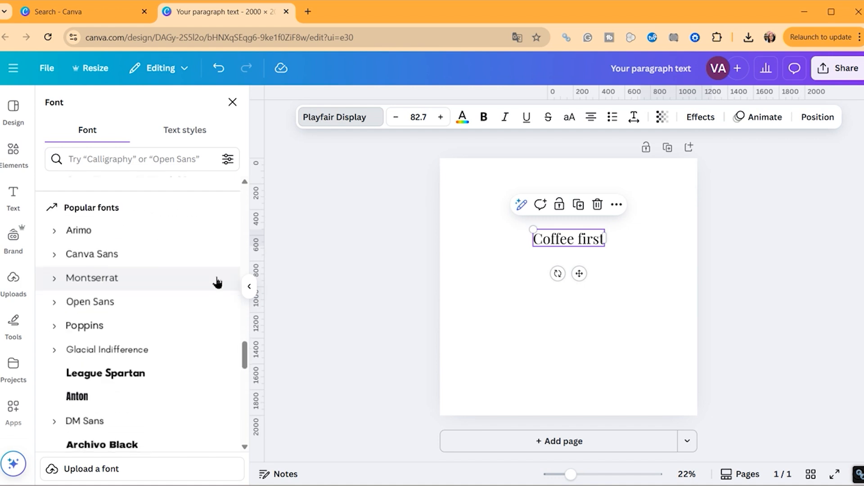
{"action": "scroll", "coordinate": [218, 282], "scroll_direction": "down", "scroll_amount": 9}
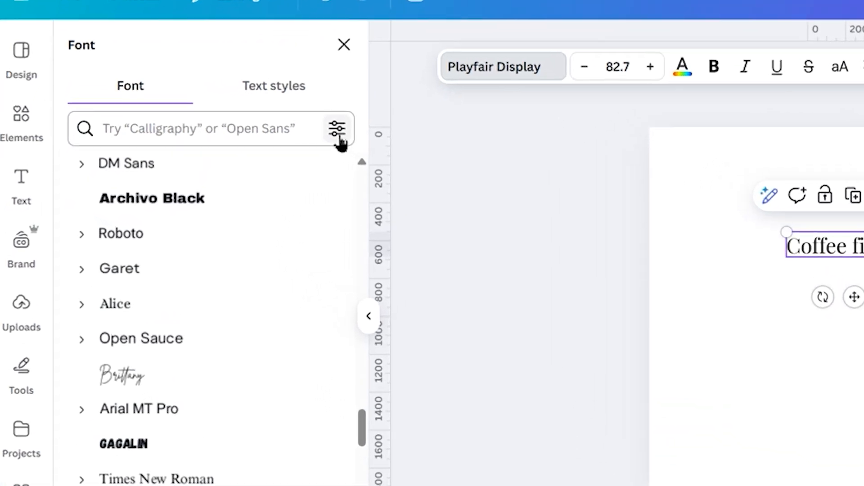
Filter the font list to Free fonts only and browse the results
{"action": "left_click", "coordinate": [339, 139]}
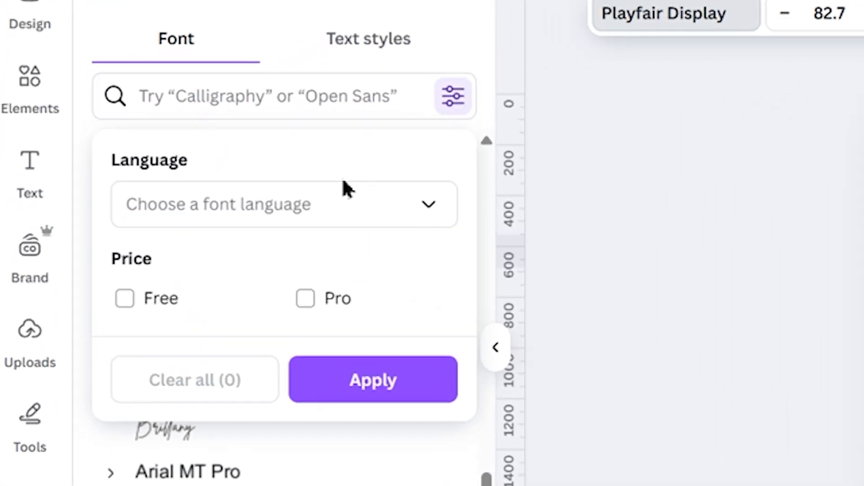
{"action": "left_click", "coordinate": [118, 281]}
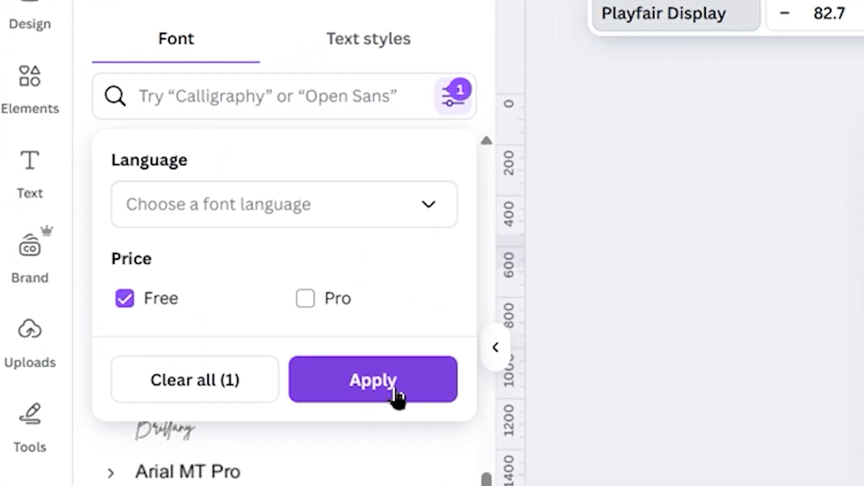
{"action": "left_click", "coordinate": [395, 396]}
{"action": "scroll", "coordinate": [474, 230], "scroll_direction": "down", "scroll_amount": 10}
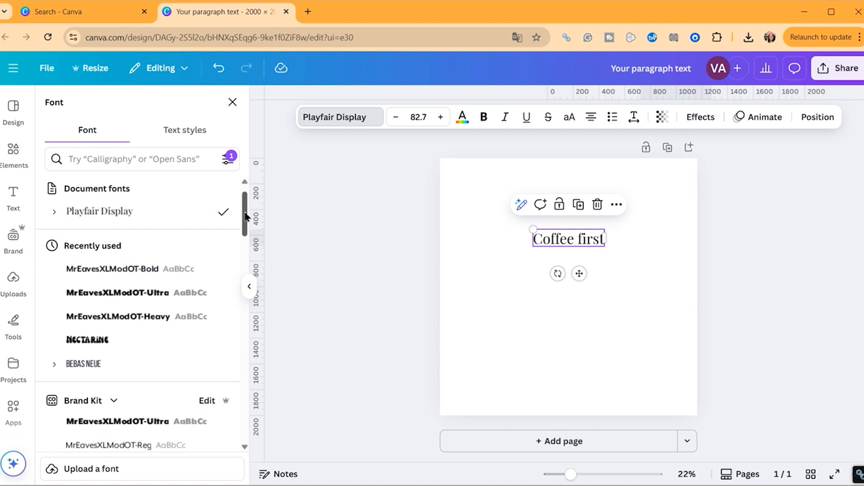
{"action": "left_click_drag", "start_coordinate": [244, 395], "coordinate": [243, 397]}
{"action": "scroll", "coordinate": [205, 312], "scroll_direction": "down", "scroll_amount": 6}
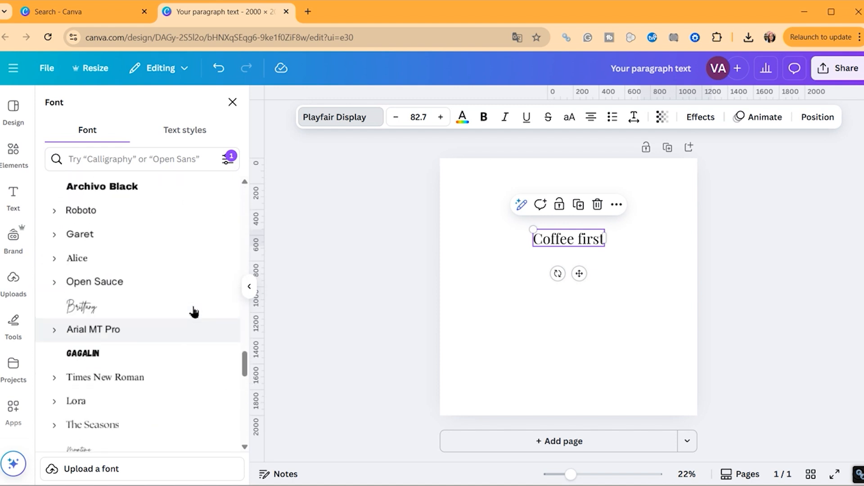
{"action": "scroll", "coordinate": [194, 311], "scroll_direction": "up", "scroll_amount": 2}
Set Coffee first in Anton, enlarge it, and place it at the page's upper centre
{"action": "left_click", "coordinate": [138, 266]}
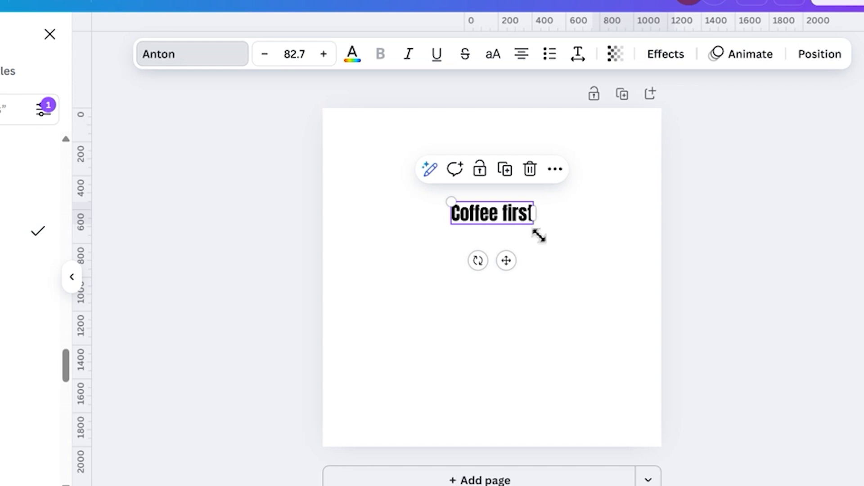
{"action": "left_click_drag", "start_coordinate": [602, 248], "coordinate": [650, 288]}
{"action": "left_click_drag", "start_coordinate": [600, 279], "coordinate": [603, 282]}
{"action": "left_click", "coordinate": [603, 285]}
{"action": "left_click_drag", "start_coordinate": [512, 221], "coordinate": [476, 183]}
Raise the font size step by step to 167
{"action": "left_click", "coordinate": [329, 58]}
{"action": "left_click", "coordinate": [328, 57]}
{"action": "left_click", "coordinate": [328, 57]}
{"action": "left_click", "coordinate": [328, 58]}
{"action": "left_click", "coordinate": [328, 57]}
{"action": "left_click", "coordinate": [328, 57]}
{"action": "left_click", "coordinate": [329, 57]}
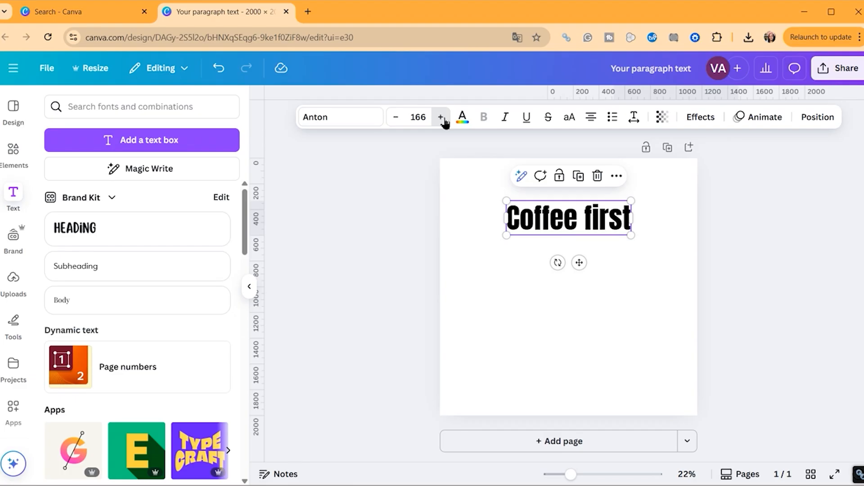
{"action": "left_click", "coordinate": [441, 117]}
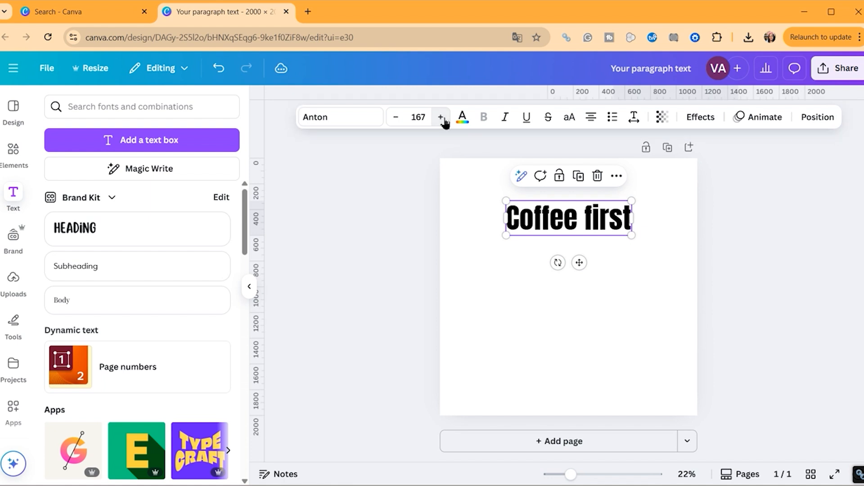
Colour the Coffee first text a custom warm brown, #BA7A2E
{"action": "left_click", "coordinate": [462, 118]}
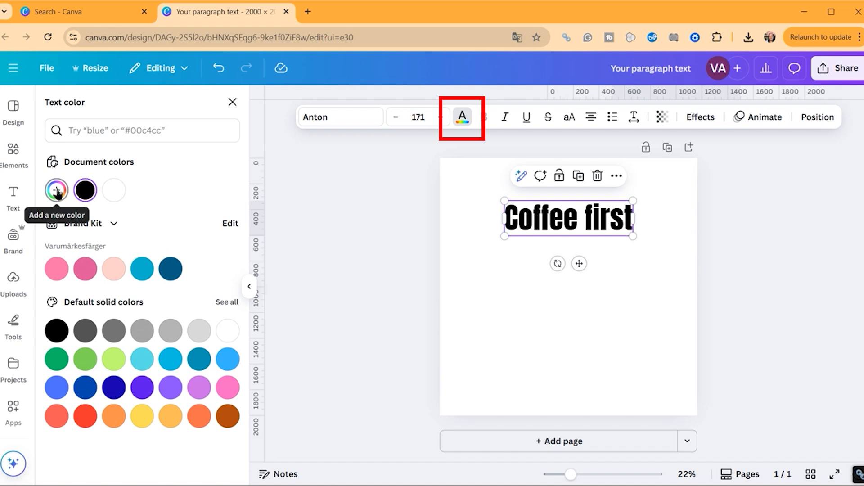
{"action": "left_click", "coordinate": [58, 190]}
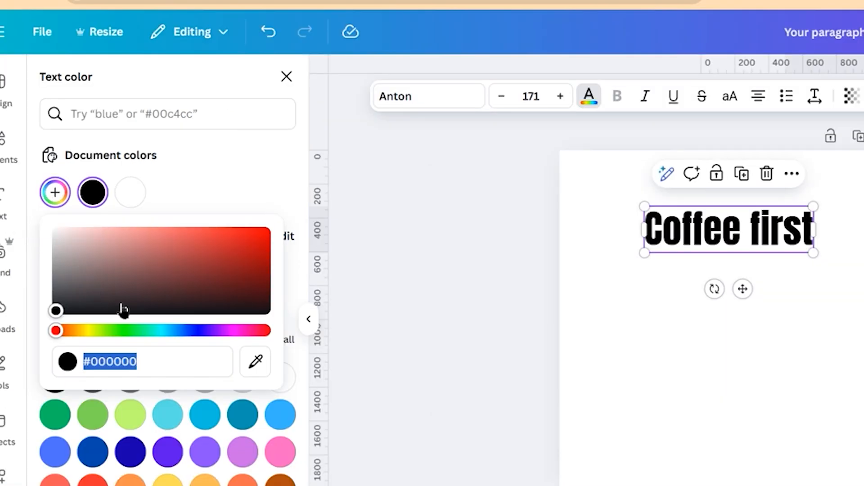
{"action": "left_click_drag", "start_coordinate": [56, 330], "coordinate": [75, 331]}
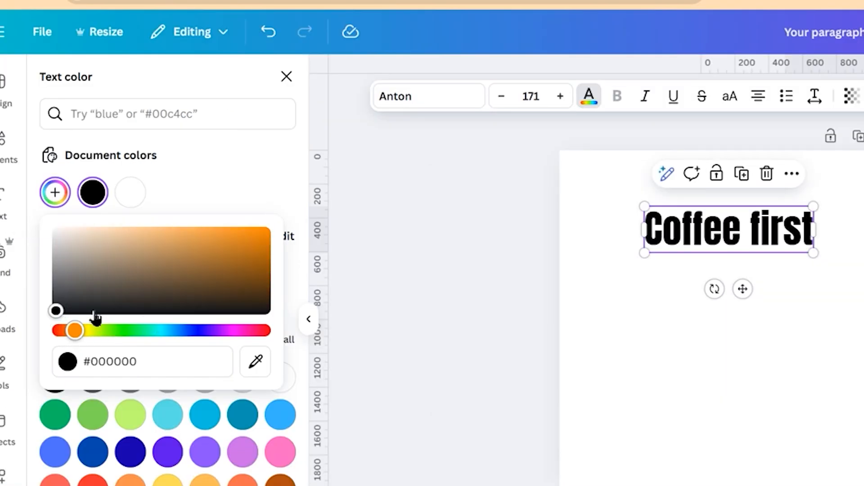
{"action": "left_click", "coordinate": [174, 242]}
{"action": "left_click_drag", "start_coordinate": [174, 241], "coordinate": [214, 252]}
Try italic, underline and all-caps on the text, then turn each back off
{"action": "left_click", "coordinate": [645, 96]}
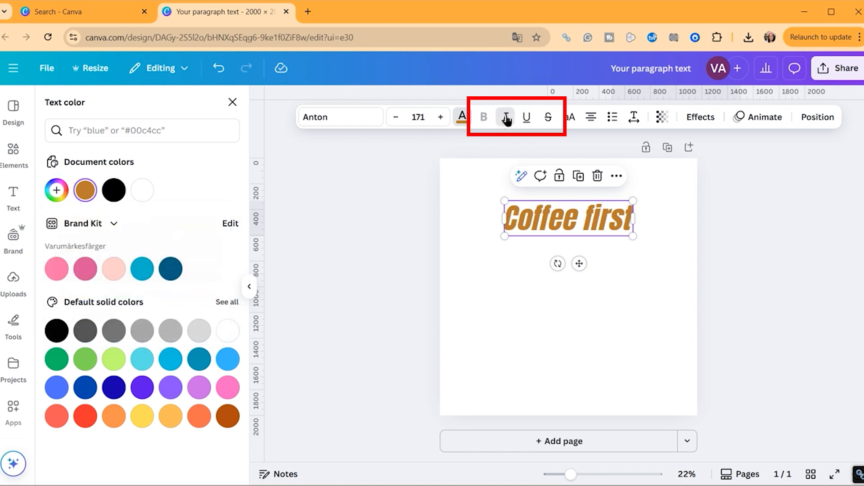
{"action": "left_click", "coordinate": [505, 118]}
{"action": "left_click", "coordinate": [526, 118]}
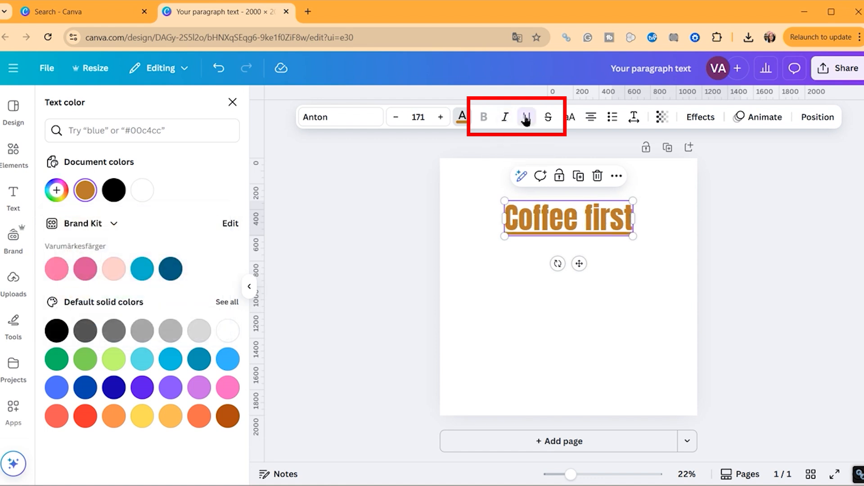
{"action": "left_click", "coordinate": [526, 119]}
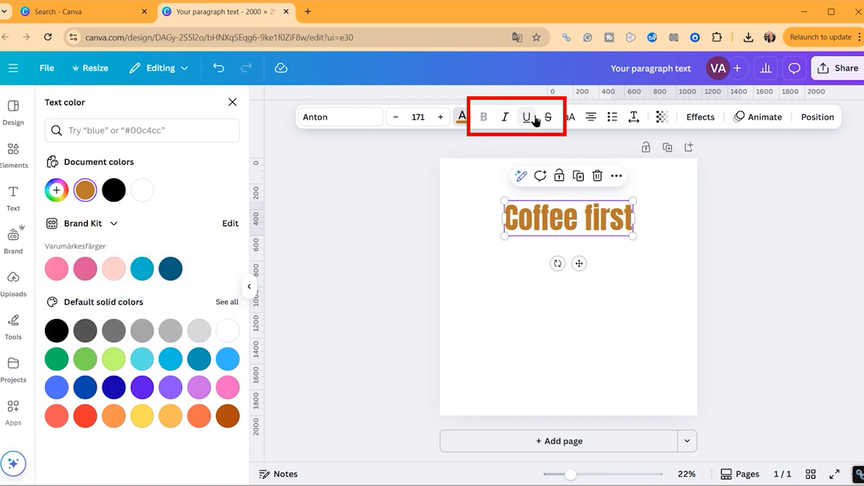
{"action": "left_click", "coordinate": [571, 119]}
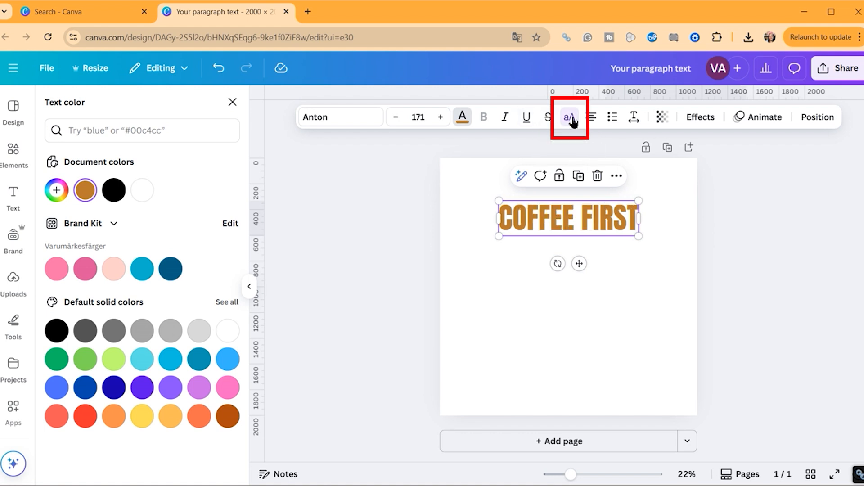
{"action": "left_click", "coordinate": [571, 119]}
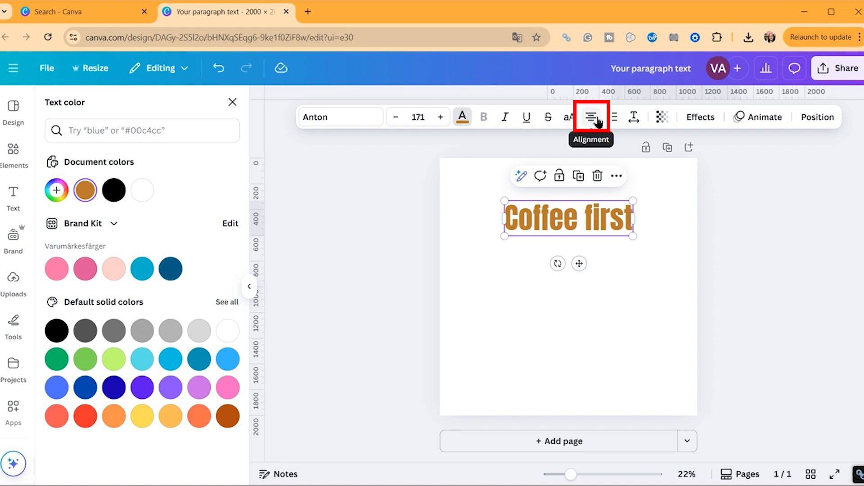
Cycle the alignment to centre, toggle bullet and numbered lists off, and adjust letter spacing
{"action": "left_click", "coordinate": [591, 120]}
{"action": "left_click", "coordinate": [592, 120]}
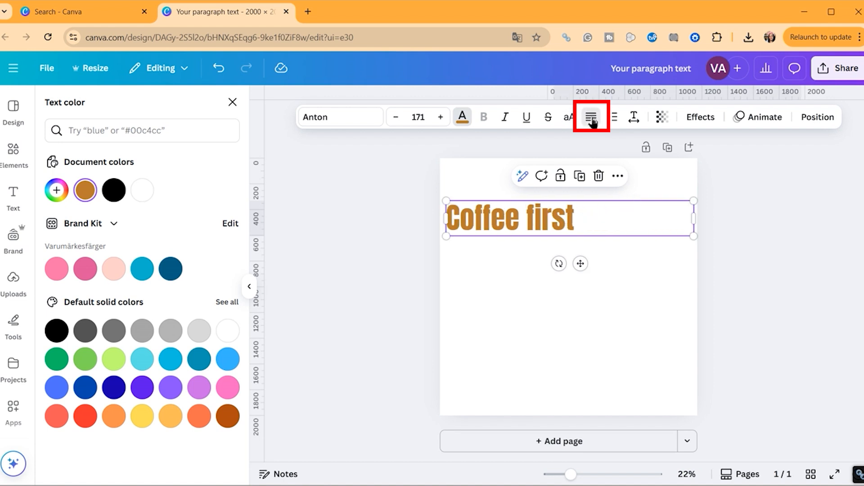
{"action": "left_click", "coordinate": [591, 120]}
{"action": "left_click", "coordinate": [592, 120]}
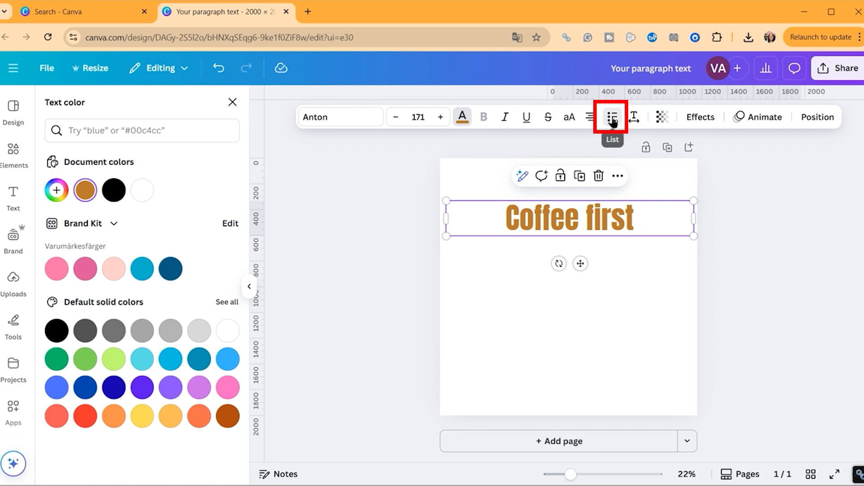
{"action": "left_click", "coordinate": [612, 119]}
{"action": "left_click", "coordinate": [612, 119]}
{"action": "left_click", "coordinate": [612, 119]}
{"action": "left_click", "coordinate": [634, 117]}
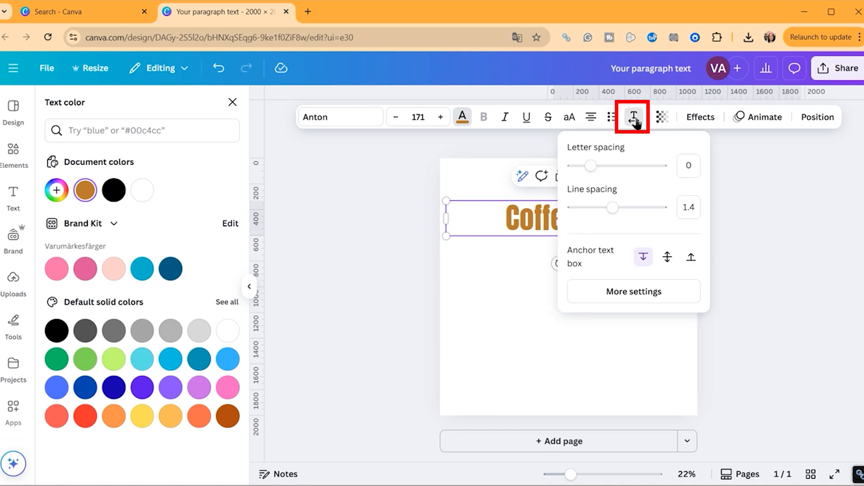
{"action": "mouse_move", "coordinate": [594, 170]}
{"action": "left_mouse_down"}
{"action": "mouse_move", "coordinate": [622, 169]}
{"action": "mouse_move", "coordinate": [592, 170]}
{"action": "left_mouse_up"}
Break Coffee first onto two lines and adjust the line spacing
{"action": "left_click", "coordinate": [589, 274]}
{"action": "key", "text": "Return"}
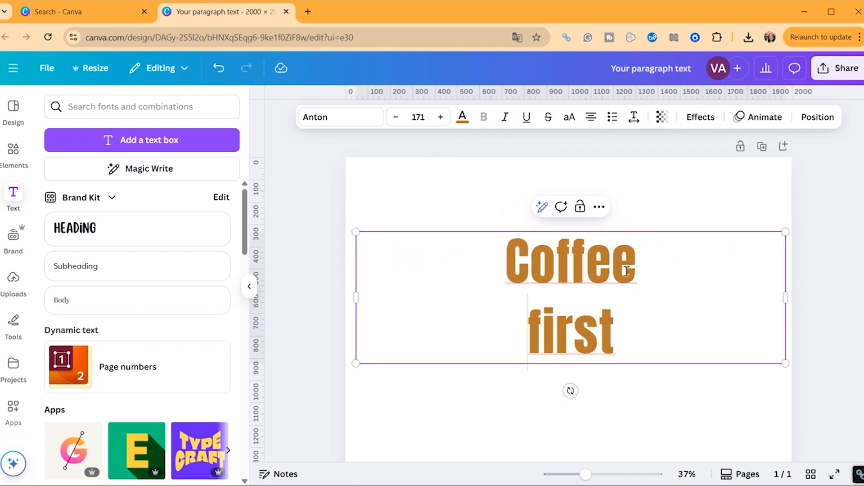
{"action": "left_click", "coordinate": [634, 118]}
{"action": "mouse_move", "coordinate": [620, 206]}
{"action": "left_mouse_down"}
{"action": "mouse_move", "coordinate": [660, 207]}
{"action": "mouse_move", "coordinate": [613, 216]}
{"action": "left_mouse_up"}
Rejoin the text onto one line and trial the transparency slider
{"action": "left_click", "coordinate": [513, 334]}
{"action": "key", "text": "BackSpace"}
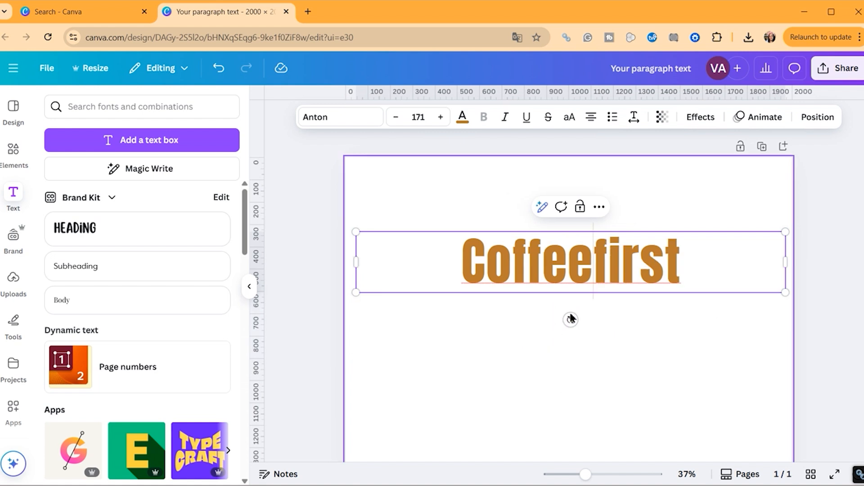
{"action": "left_click", "coordinate": [665, 123]}
{"action": "left_click_drag", "start_coordinate": [691, 166], "coordinate": [711, 168]}
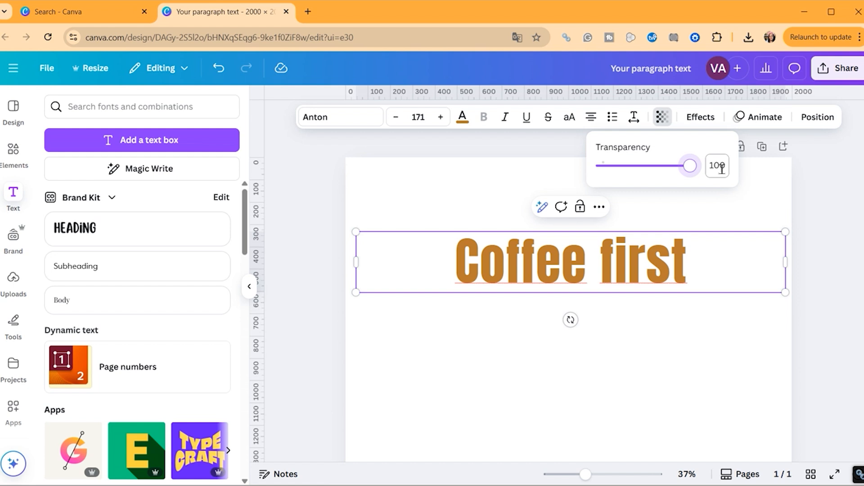
{"action": "left_click", "coordinate": [699, 120]}
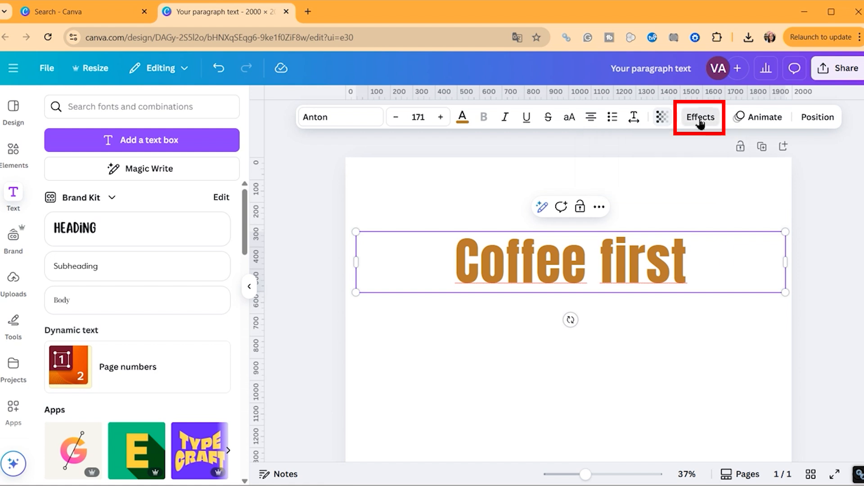
{"action": "scroll", "coordinate": [152, 308], "scroll_direction": "down", "scroll_amount": 3}
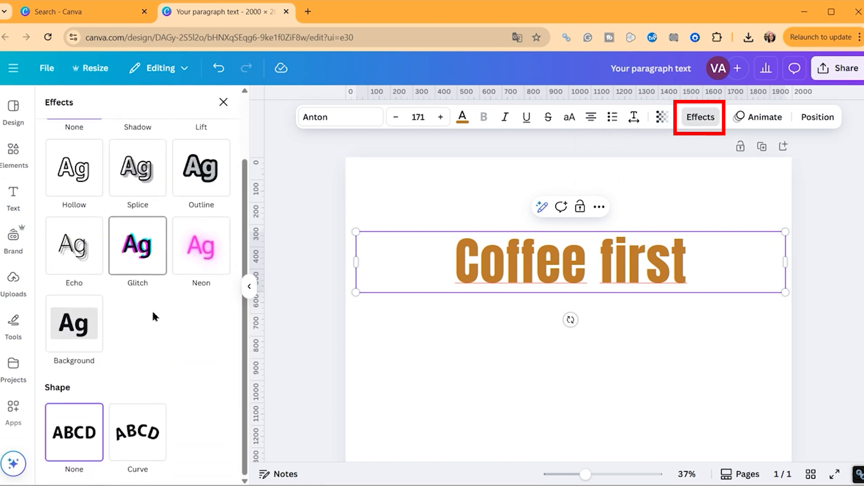
{"action": "left_click", "coordinate": [137, 431]}
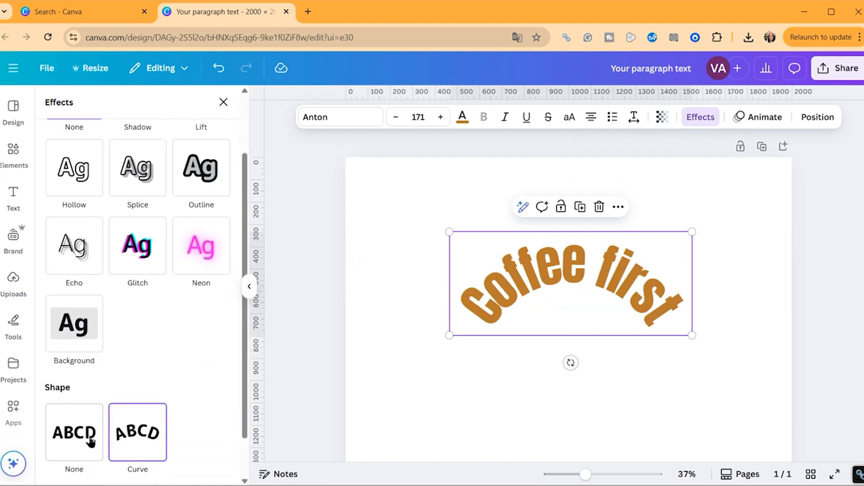
{"action": "scroll", "coordinate": [135, 360], "scroll_direction": "down", "scroll_amount": 2}
{"action": "left_click_drag", "start_coordinate": [147, 459], "coordinate": [100, 459]}
{"action": "left_click", "coordinate": [65, 392]}
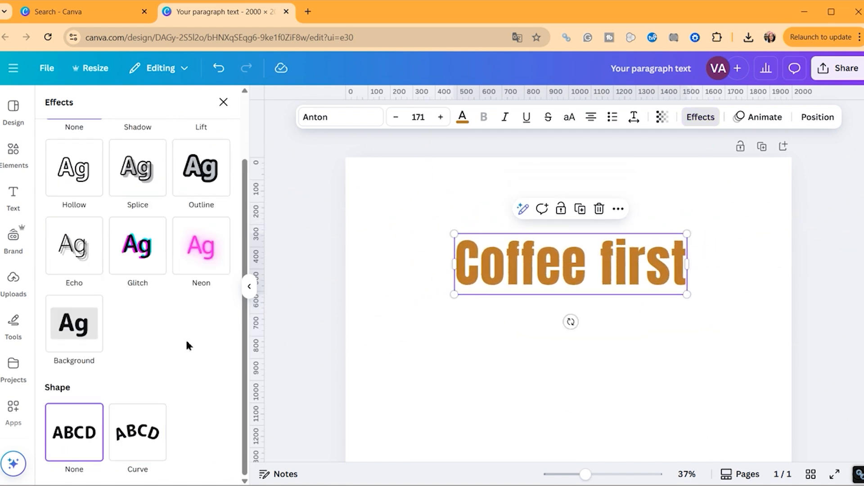
{"action": "scroll", "coordinate": [145, 194], "scroll_direction": "up", "scroll_amount": 3}
Try the Shadow, Lift, Hollow, Splice and Outline effects, returning to Splice
{"action": "left_click", "coordinate": [148, 192]}
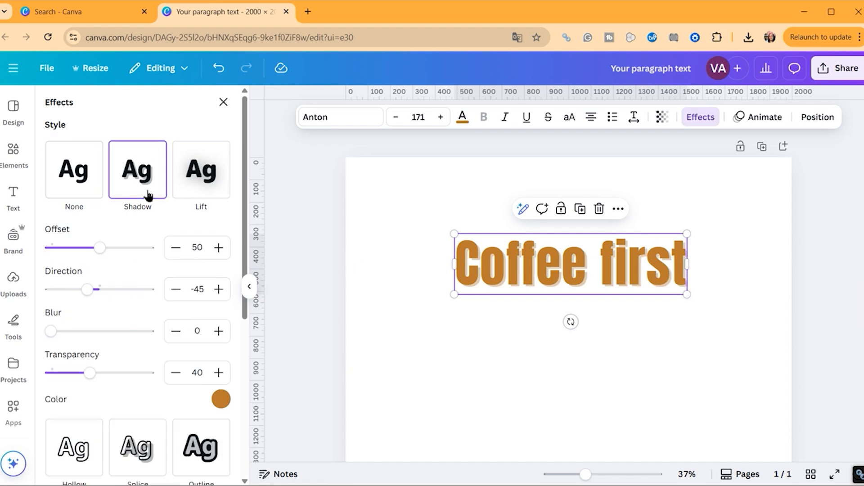
{"action": "left_click", "coordinate": [205, 170]}
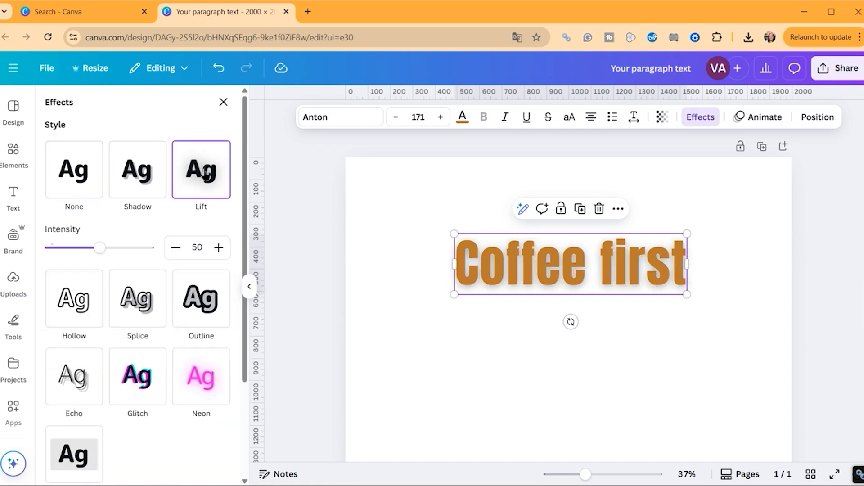
{"action": "left_click", "coordinate": [85, 307]}
{"action": "left_click", "coordinate": [165, 252]}
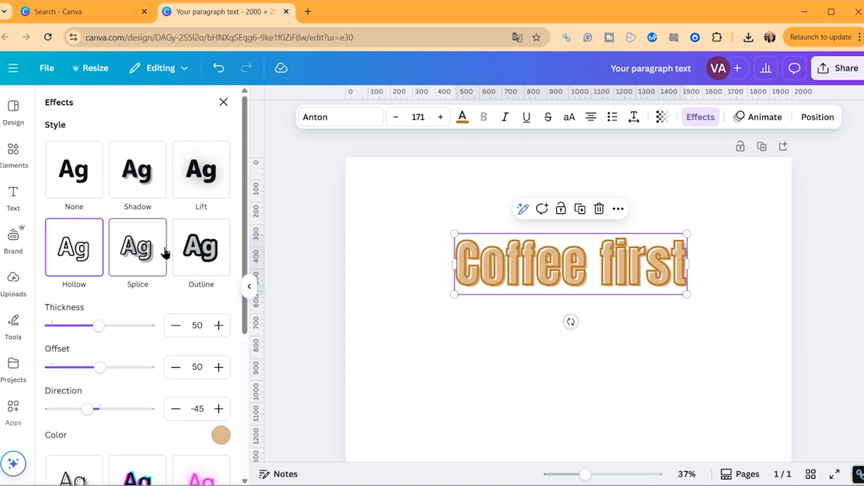
{"action": "left_click", "coordinate": [215, 260]}
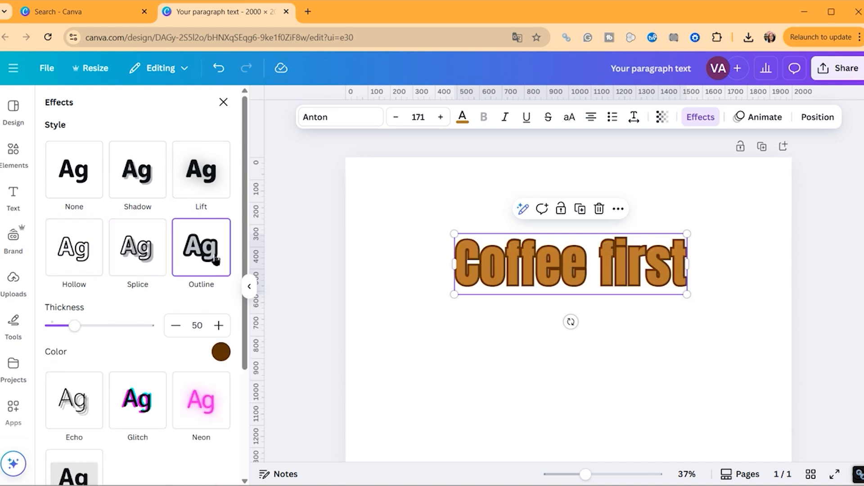
{"action": "left_click", "coordinate": [151, 258]}
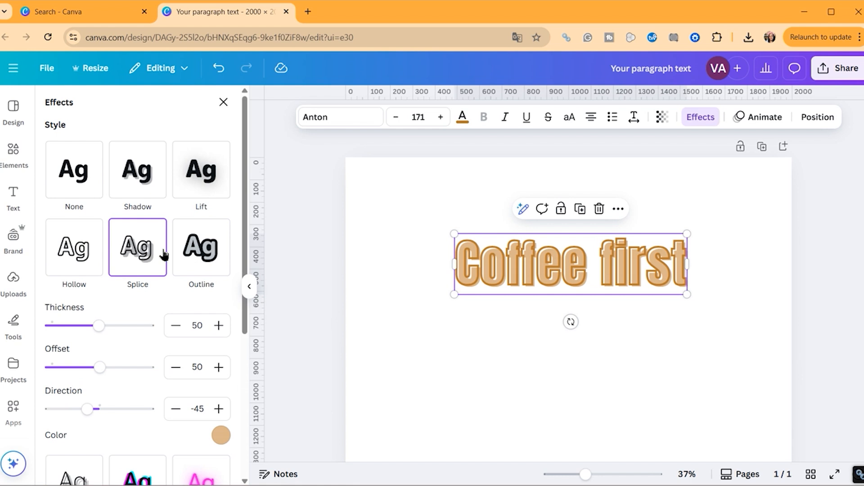
Try Neon at intensity 74, then a rounded beige Background behind the text
{"action": "scroll", "coordinate": [163, 249], "scroll_direction": "down", "scroll_amount": 3}
{"action": "left_click", "coordinate": [185, 358]}
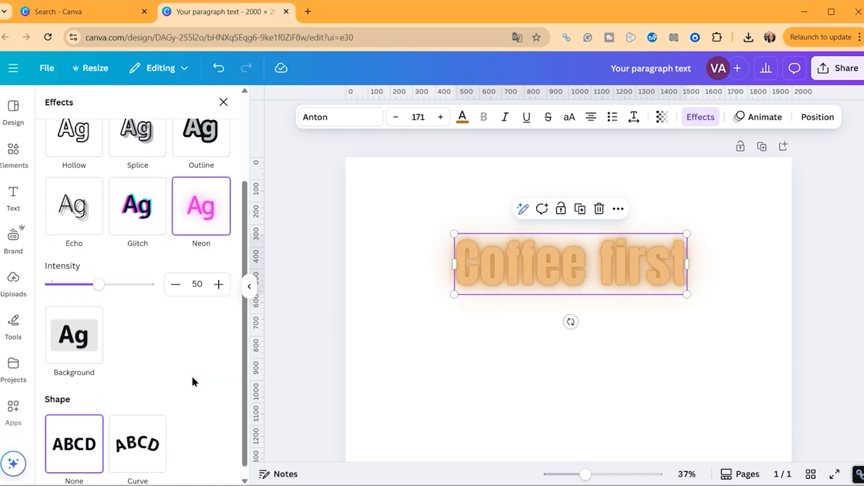
{"action": "mouse_move", "coordinate": [99, 284]}
{"action": "left_mouse_down"}
{"action": "mouse_move", "coordinate": [125, 288]}
{"action": "mouse_move", "coordinate": [94, 284]}
{"action": "left_mouse_up"}
{"action": "left_click", "coordinate": [95, 342]}
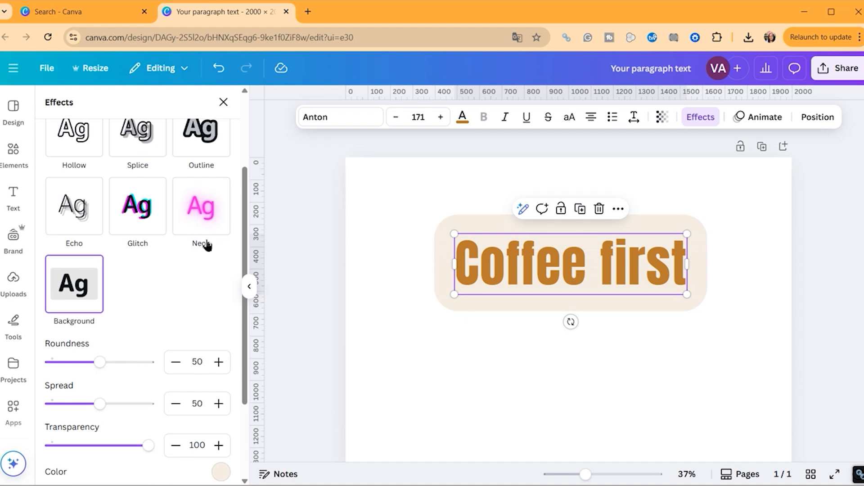
{"action": "scroll", "coordinate": [215, 365], "scroll_direction": "down", "scroll_amount": 3}
{"action": "scroll", "coordinate": [211, 351], "scroll_direction": "up", "scroll_amount": 5}
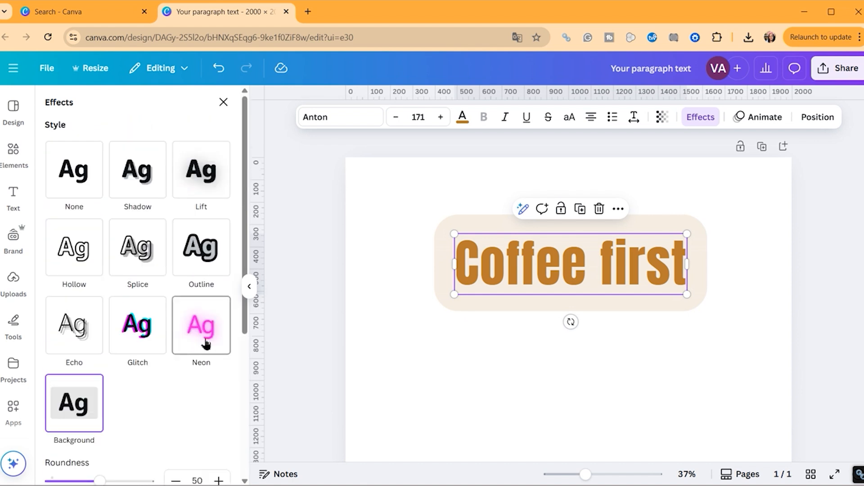
Switch to Lift, then settle on the Outline effect and bring up its colour choices
{"action": "left_click", "coordinate": [198, 186]}
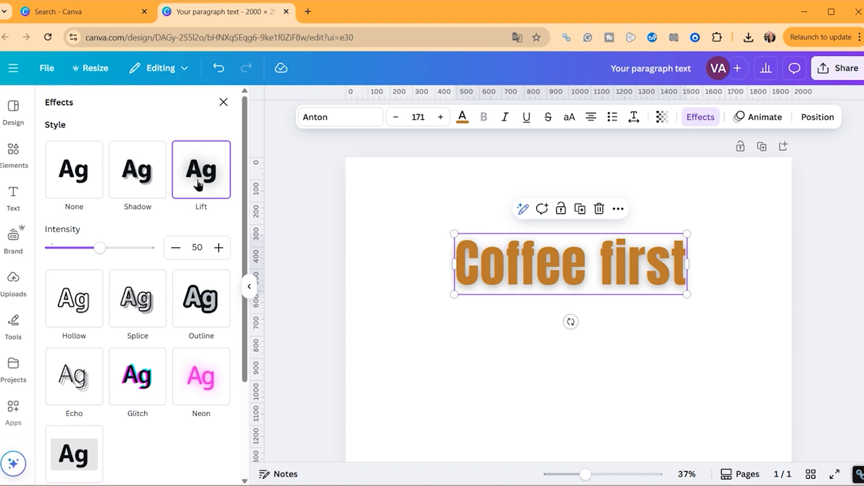
{"action": "left_click", "coordinate": [200, 290]}
{"action": "scroll", "coordinate": [198, 288], "scroll_direction": "down", "scroll_amount": 4}
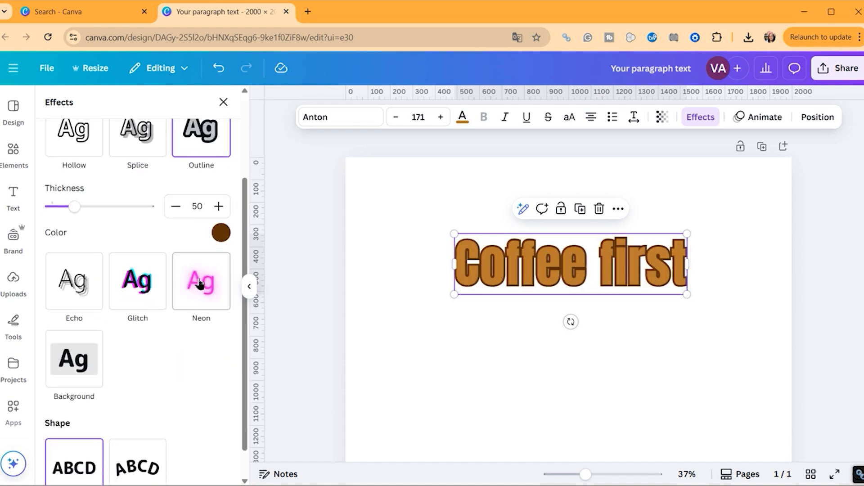
{"action": "left_click", "coordinate": [221, 235]}
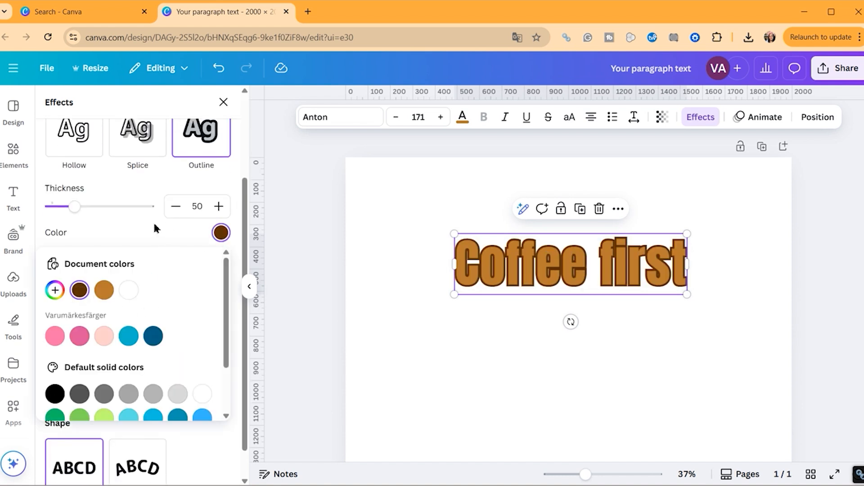
Close the colour picker and Effects panel, then reselect the outlined 'Coffee first' text
{"action": "left_click", "coordinate": [383, 309]}
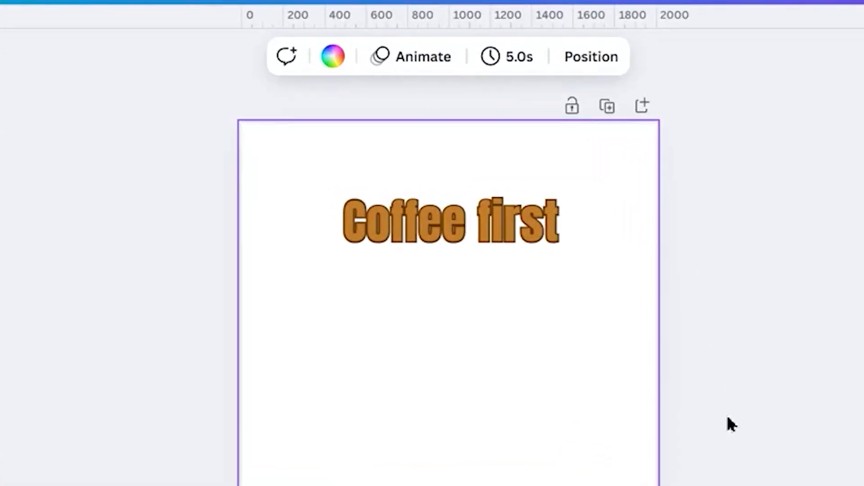
{"action": "left_click", "coordinate": [490, 247]}
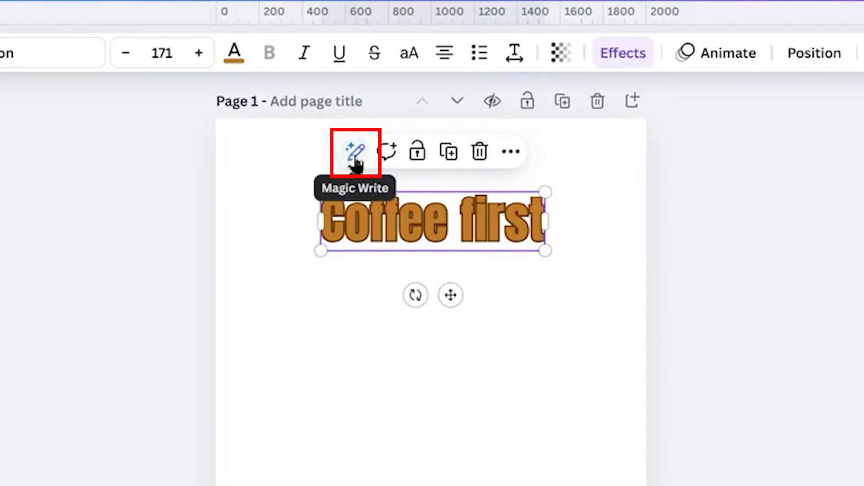
{"action": "left_click", "coordinate": [354, 157]}
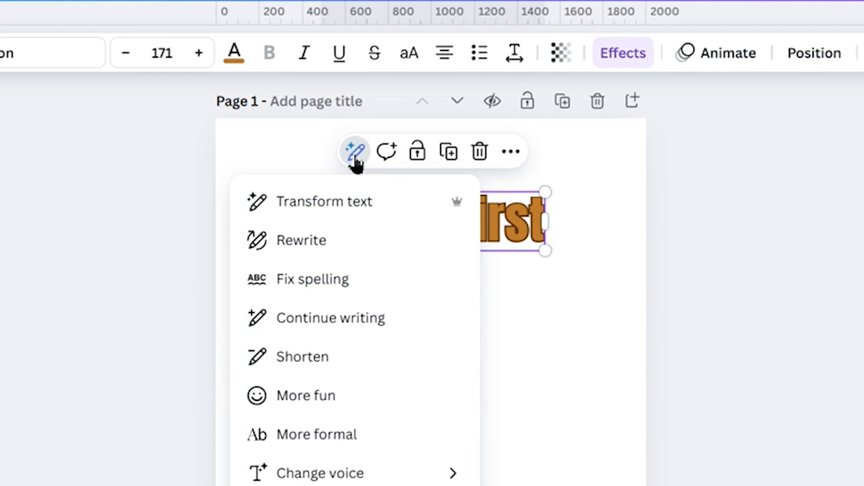
{"action": "left_click", "coordinate": [355, 155]}
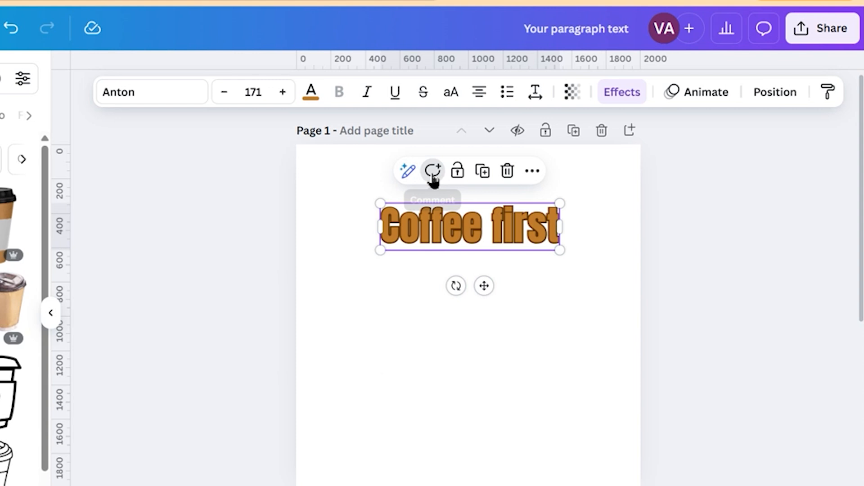
{"action": "left_click", "coordinate": [386, 151]}
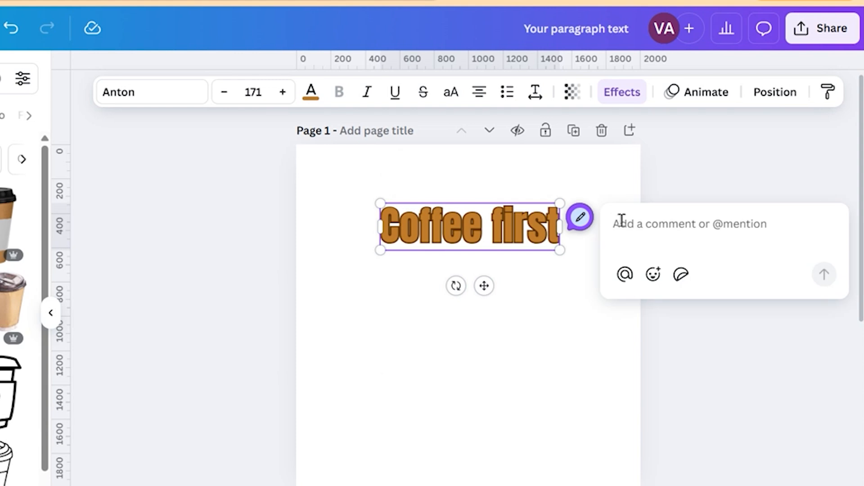
{"action": "type", "text": "great!"}
{"action": "left_click", "coordinate": [823, 275]}
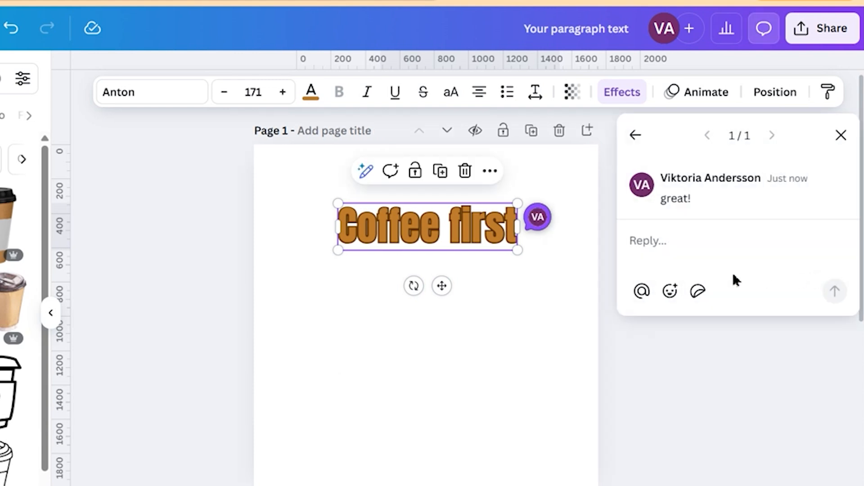
{"action": "left_click", "coordinate": [563, 343]}
{"action": "left_click", "coordinate": [618, 287]}
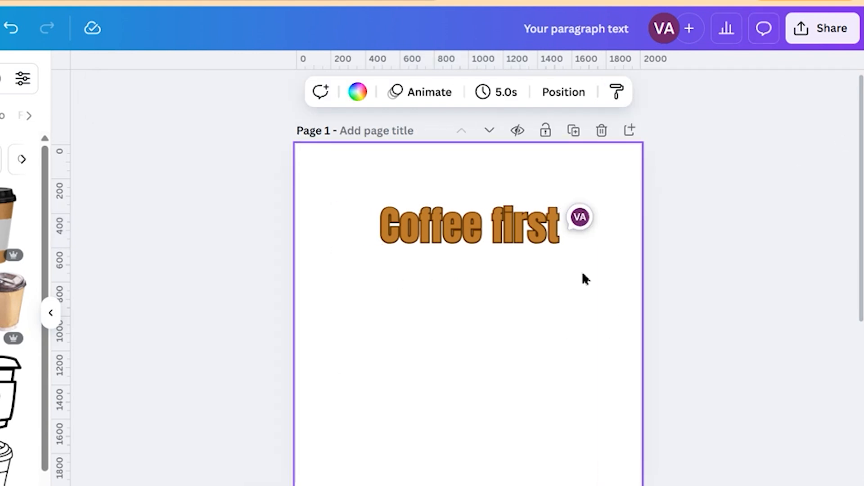
{"action": "left_click", "coordinate": [585, 218]}
{"action": "left_click", "coordinate": [838, 179]}
{"action": "left_click", "coordinate": [741, 249]}
{"action": "left_click", "coordinate": [433, 339]}
{"action": "left_click", "coordinate": [841, 135]}
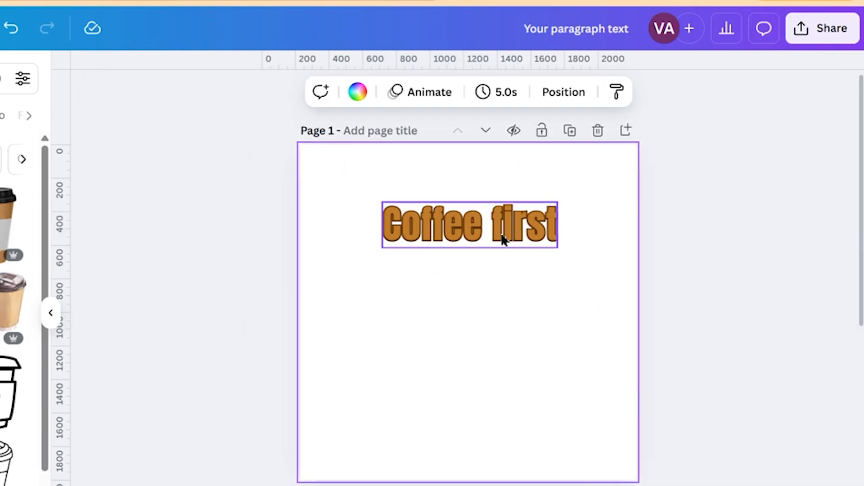
{"action": "left_click", "coordinate": [500, 236]}
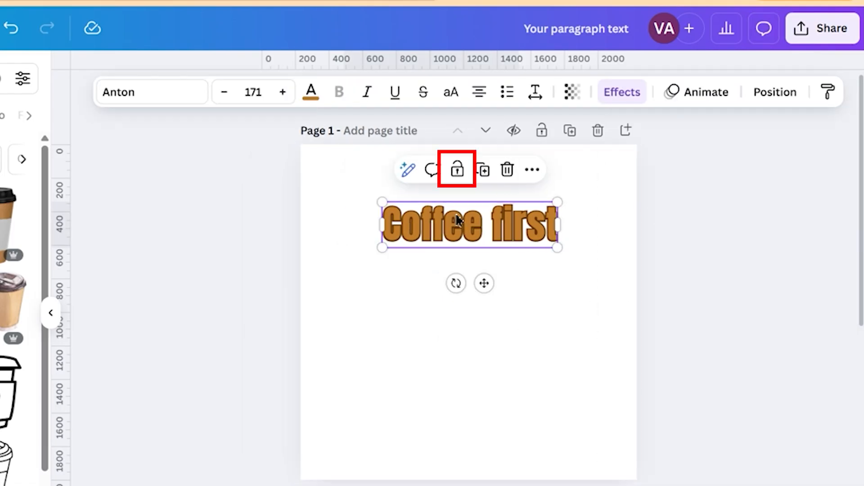
{"action": "left_click", "coordinate": [457, 169]}
{"action": "left_click", "coordinate": [574, 353]}
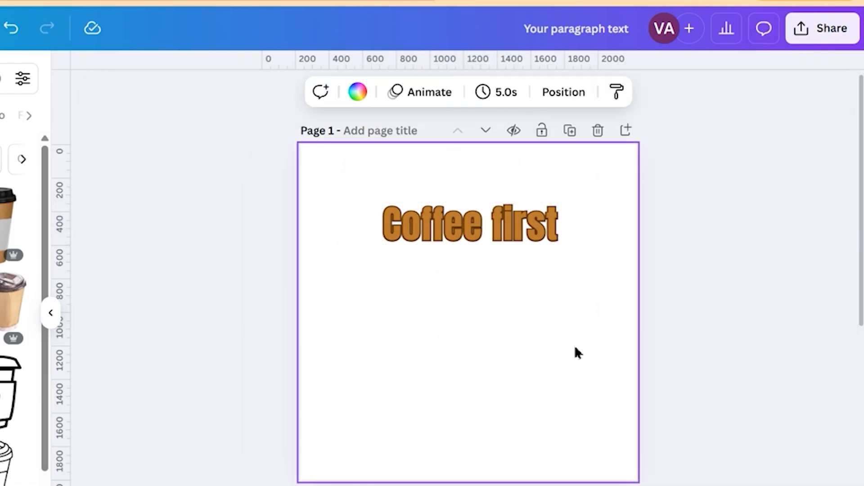
{"action": "left_click", "coordinate": [498, 225]}
{"action": "left_click", "coordinate": [490, 175]}
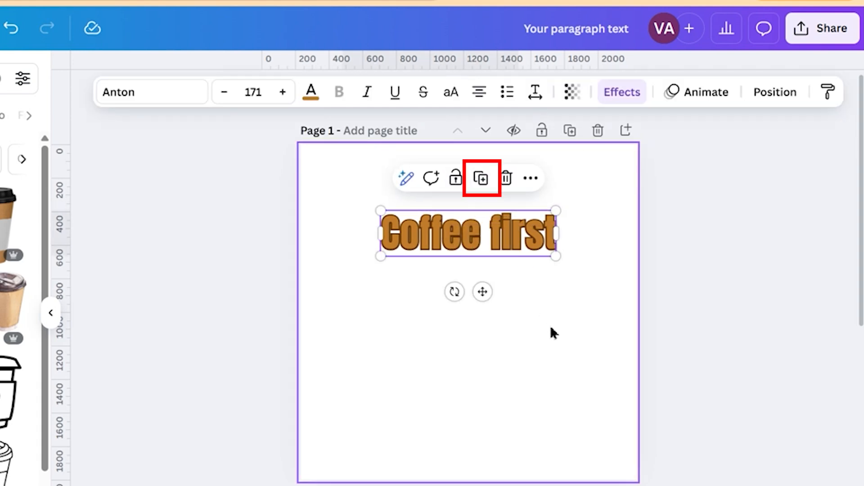
{"action": "left_click", "coordinate": [481, 178]}
{"action": "left_click_drag", "start_coordinate": [513, 239], "coordinate": [507, 303]}
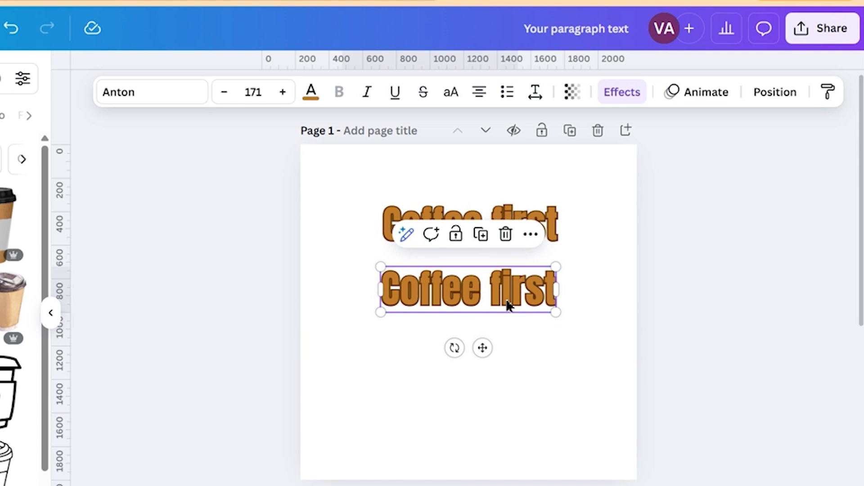
{"action": "left_click", "coordinate": [506, 234]}
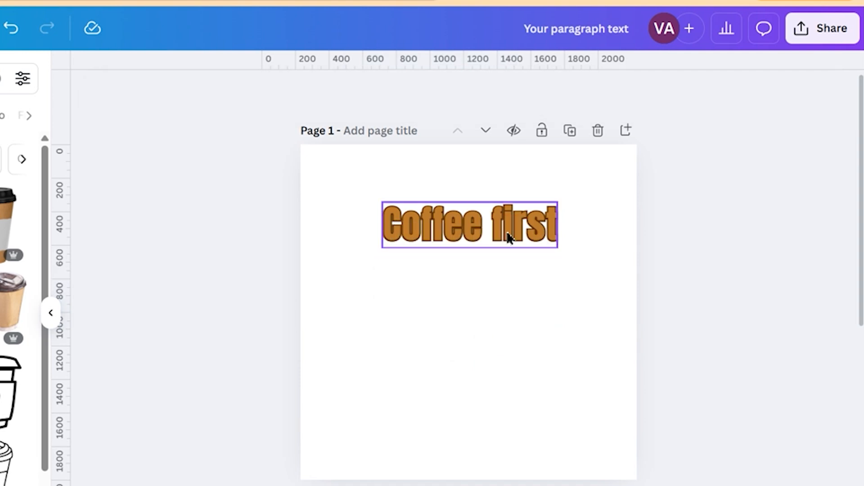
{"action": "left_click", "coordinate": [509, 237]}
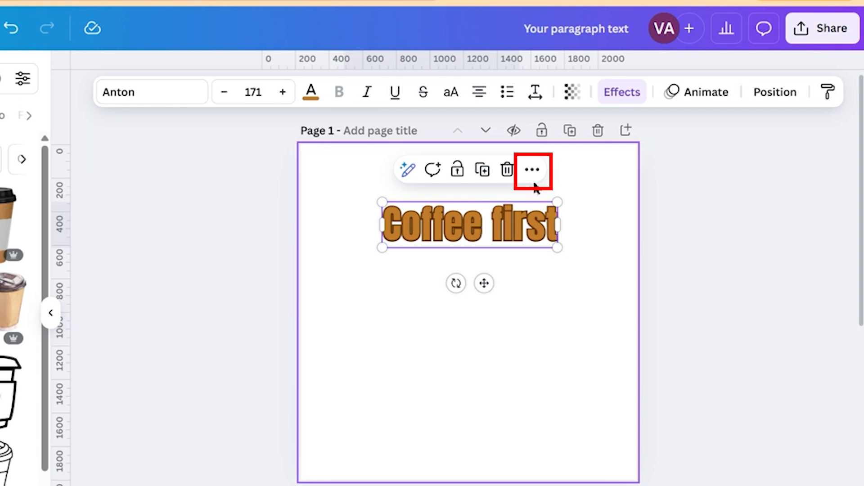
Check the 'Coffee first' heading's more-options menu, then dismiss it and deselect the heading
{"action": "left_click", "coordinate": [533, 171]}
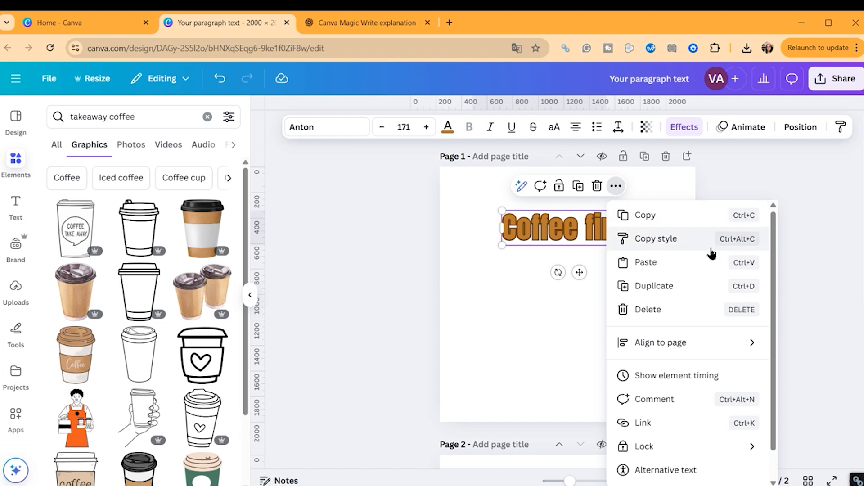
{"action": "scroll", "coordinate": [711, 252], "scroll_direction": "down", "scroll_amount": 1}
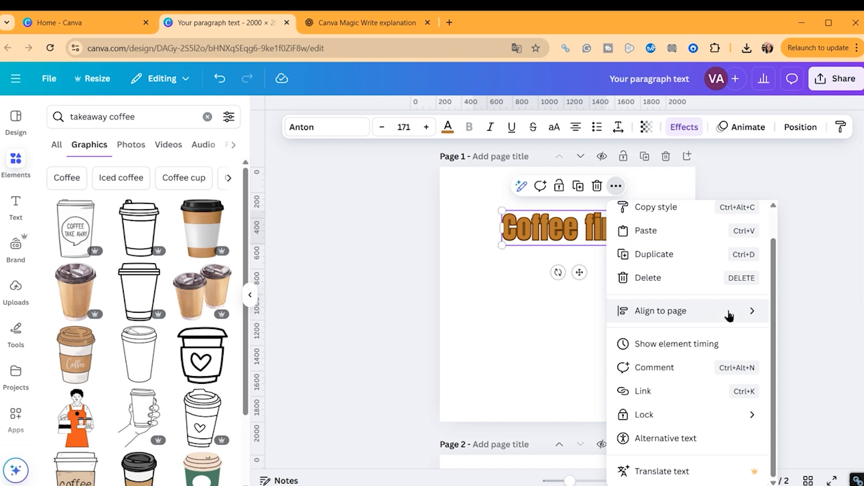
{"action": "scroll", "coordinate": [729, 315], "scroll_direction": "up", "scroll_amount": 2}
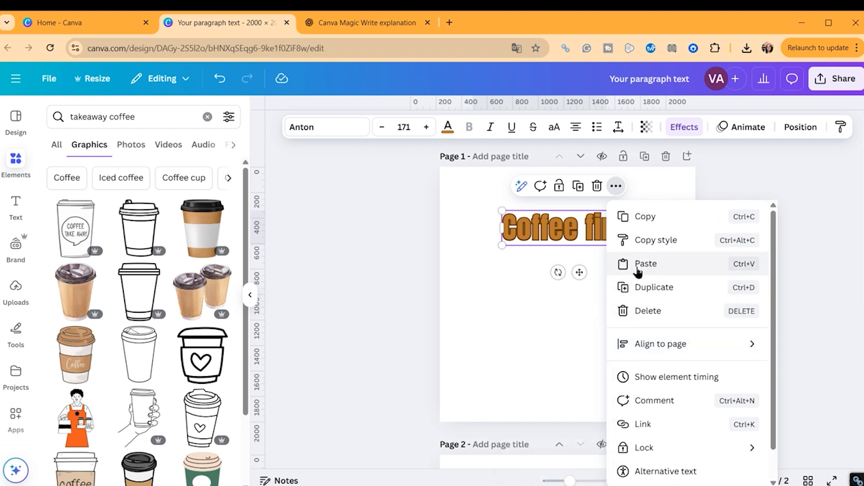
{"action": "left_click", "coordinate": [558, 376]}
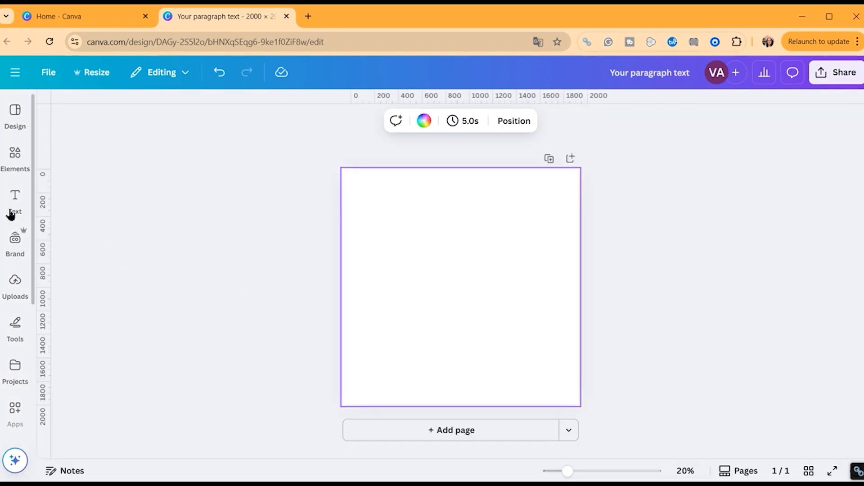
Add a text box reading 'but first', enlarge it and move it to the page top
{"action": "left_click", "coordinate": [14, 205]}
{"action": "left_click", "coordinate": [148, 146]}
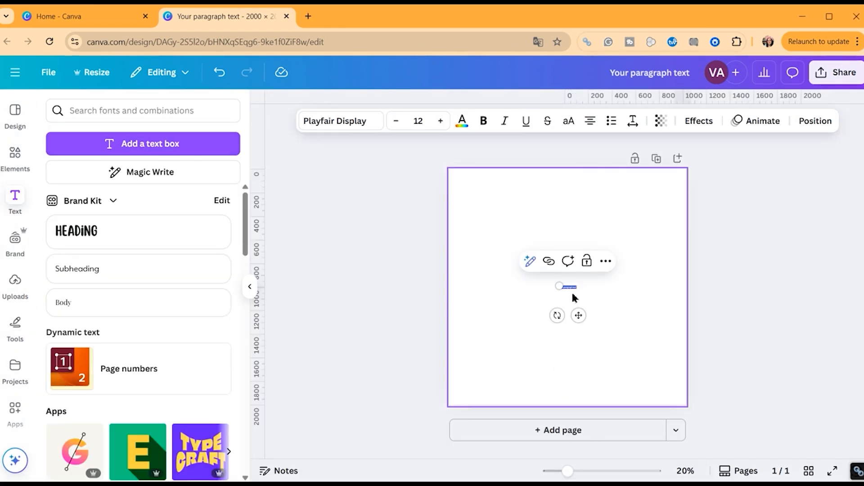
{"action": "left_click_drag", "start_coordinate": [580, 291], "coordinate": [702, 361]}
{"action": "type", "text": "but first"}
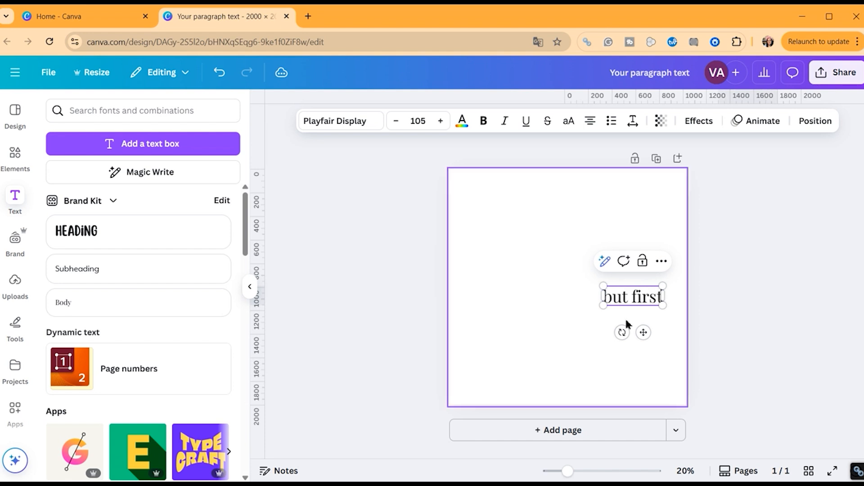
{"action": "left_click_drag", "start_coordinate": [603, 285], "coordinate": [483, 247]}
{"action": "left_click_drag", "start_coordinate": [663, 247], "coordinate": [626, 282]}
{"action": "left_click_drag", "start_coordinate": [595, 290], "coordinate": [615, 222]}
Set the 'but first' text to the Buffalo font from the Handwriting category
{"action": "left_click", "coordinate": [373, 127]}
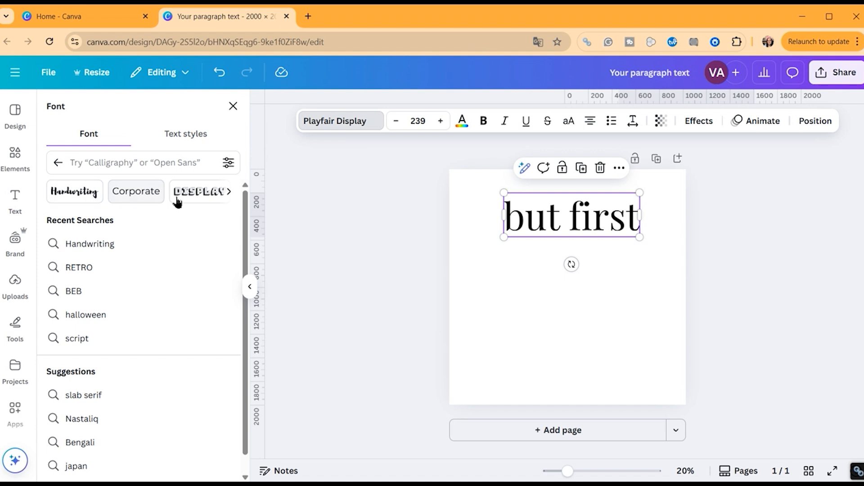
{"action": "left_click", "coordinate": [230, 193]}
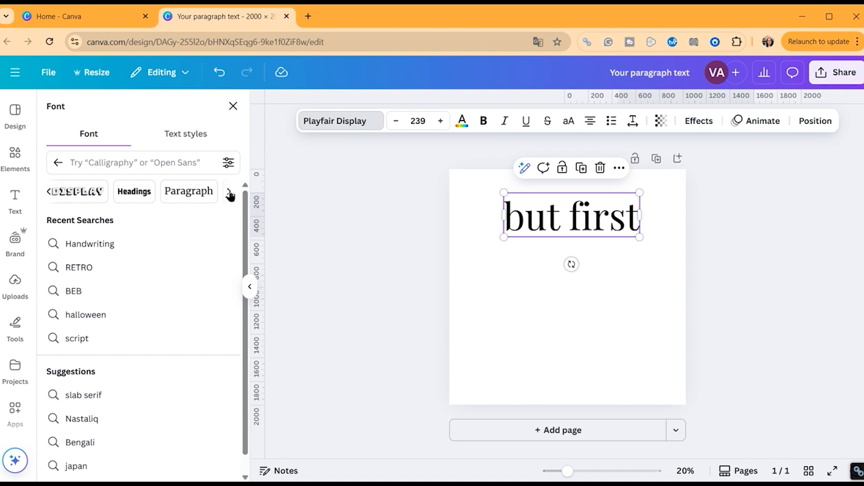
{"action": "left_click", "coordinate": [230, 193]}
{"action": "left_click", "coordinate": [49, 192]}
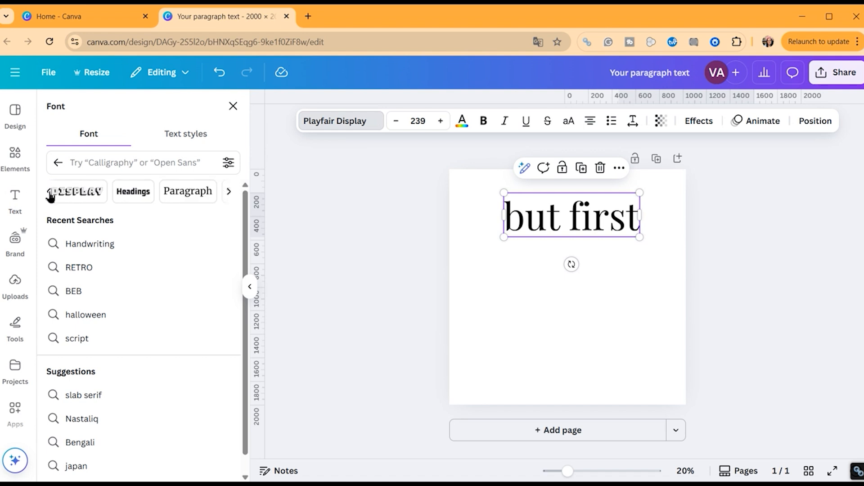
{"action": "left_click", "coordinate": [50, 193]}
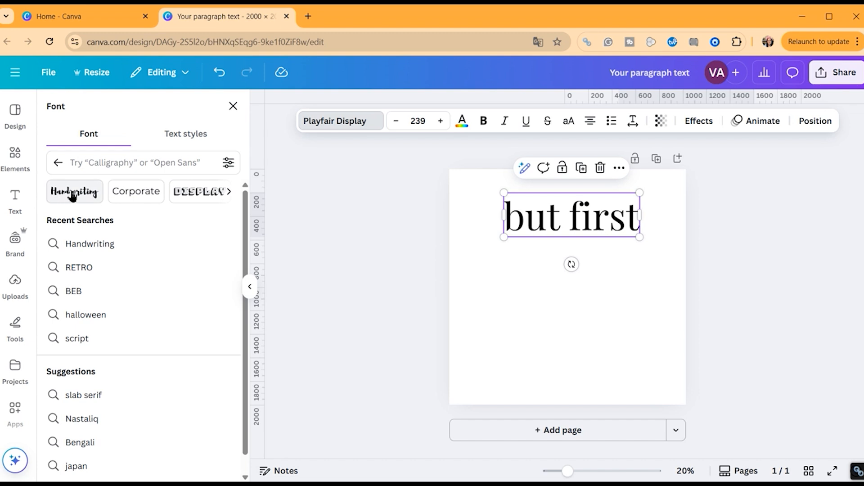
{"action": "left_click", "coordinate": [63, 194]}
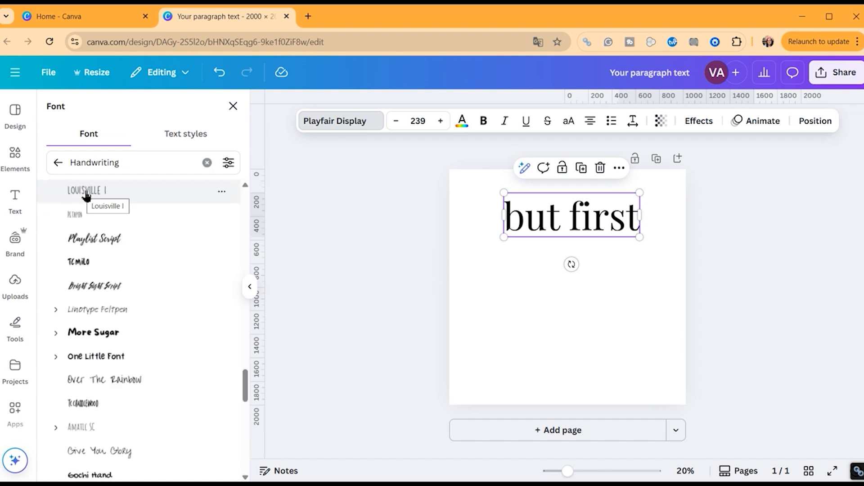
{"action": "scroll", "coordinate": [87, 194], "scroll_direction": "down", "scroll_amount": 4}
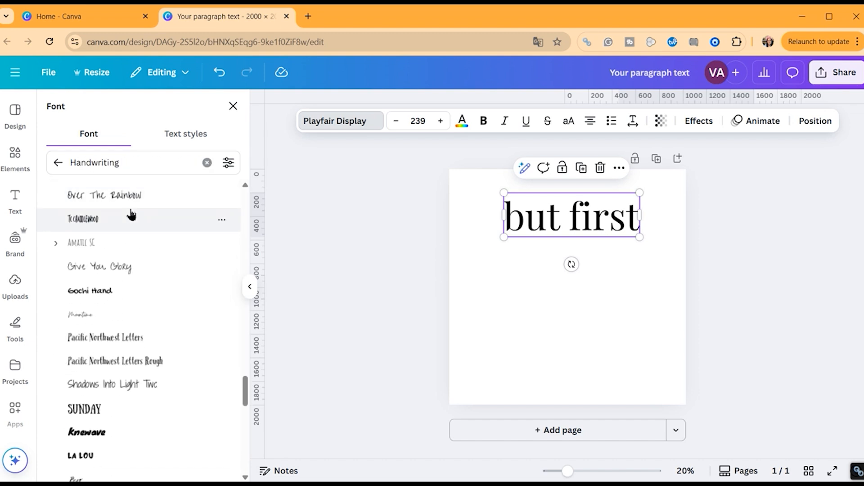
{"action": "scroll", "coordinate": [174, 299], "scroll_direction": "down", "scroll_amount": 1}
{"action": "scroll", "coordinate": [175, 299], "scroll_direction": "down", "scroll_amount": 3}
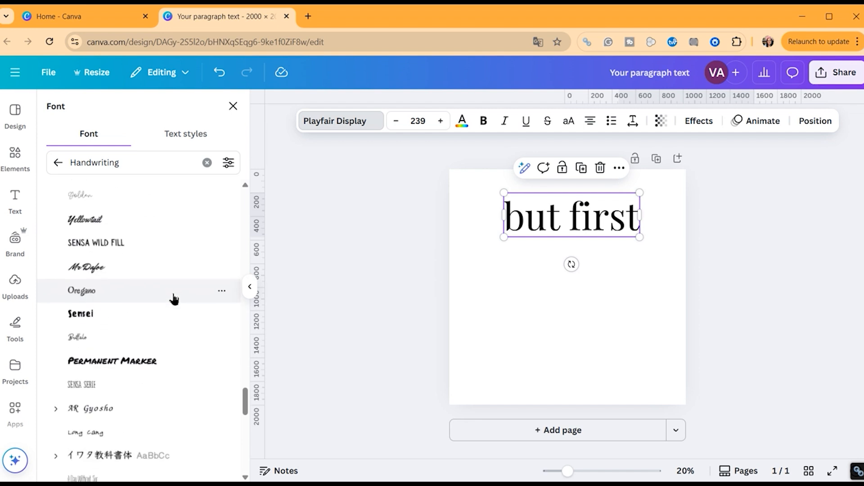
{"action": "scroll", "coordinate": [174, 299], "scroll_direction": "down", "scroll_amount": 1}
{"action": "left_click", "coordinate": [172, 288]}
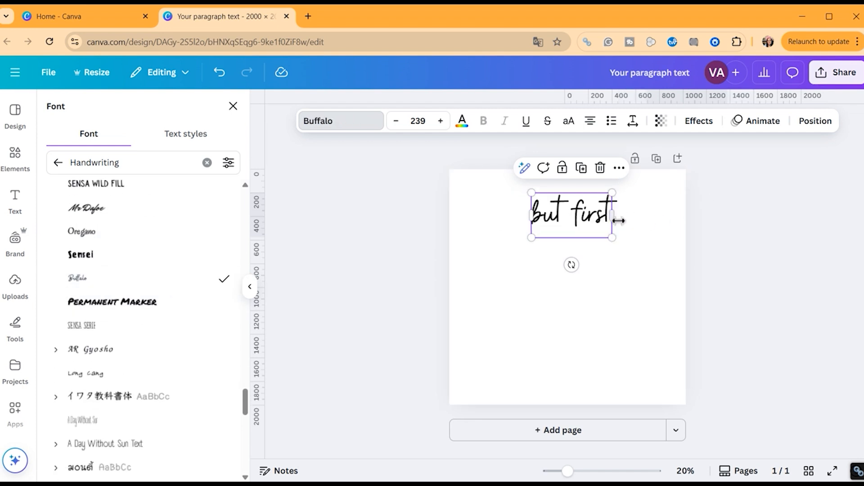
Enlarge 'but first' to size 388 and centre it near the top of the page
{"action": "left_click_drag", "start_coordinate": [612, 237], "coordinate": [664, 268]}
{"action": "left_click_drag", "start_coordinate": [618, 247], "coordinate": [590, 242]}
{"action": "left_click", "coordinate": [606, 297]}
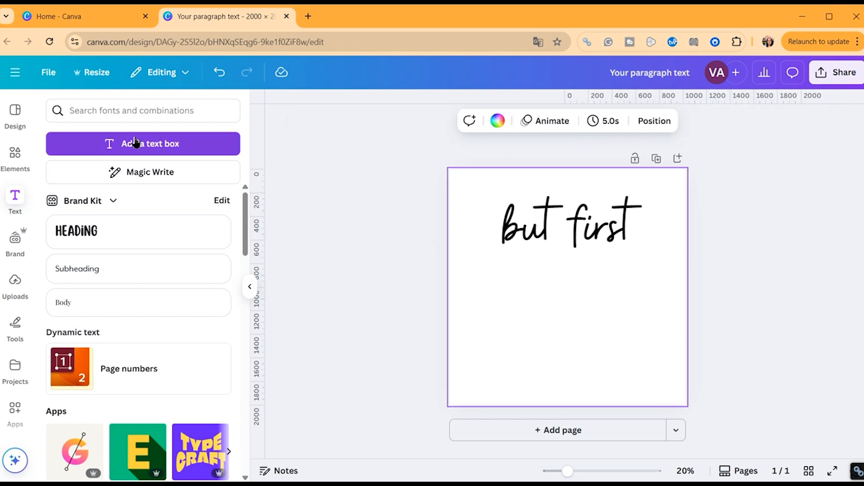
Add a new text box reading 'coffee' and scale it up
{"action": "left_click", "coordinate": [573, 225]}
{"action": "left_click_drag", "start_coordinate": [571, 289], "coordinate": [675, 361]}
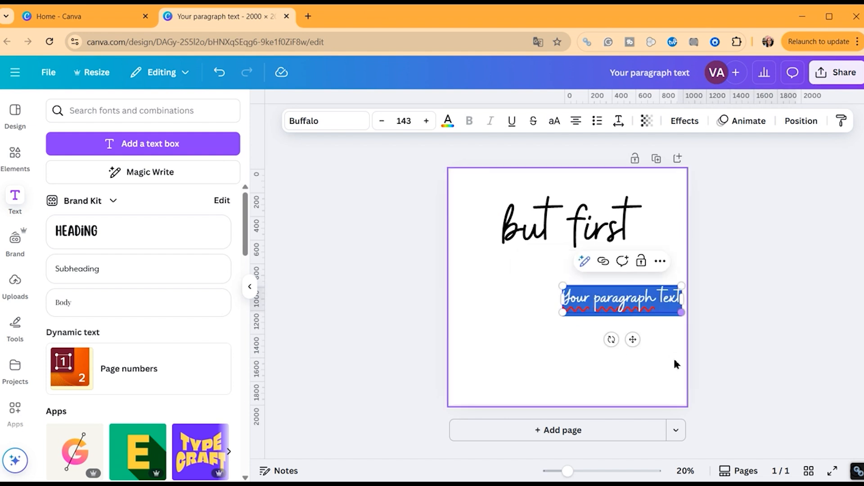
{"action": "type", "text": "coffee"}
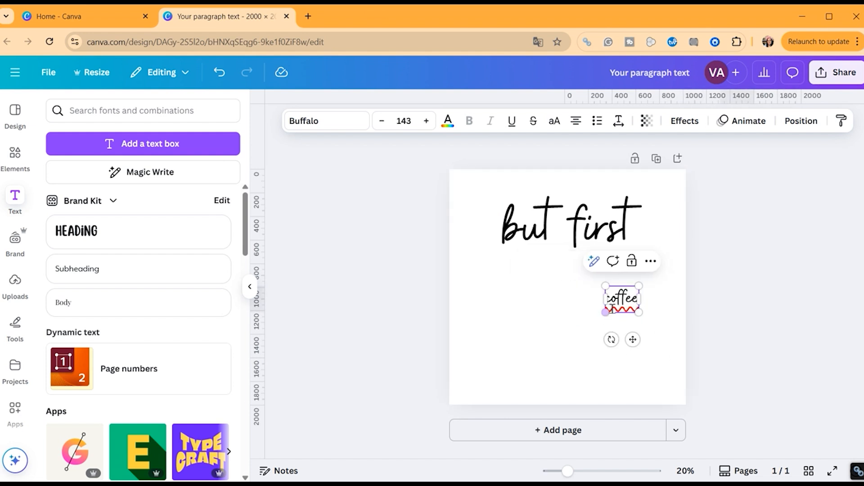
{"action": "left_click_drag", "start_coordinate": [605, 312], "coordinate": [511, 353]}
Set the coffee text to the Solway Paragraph font in uppercase
{"action": "left_click", "coordinate": [327, 120]}
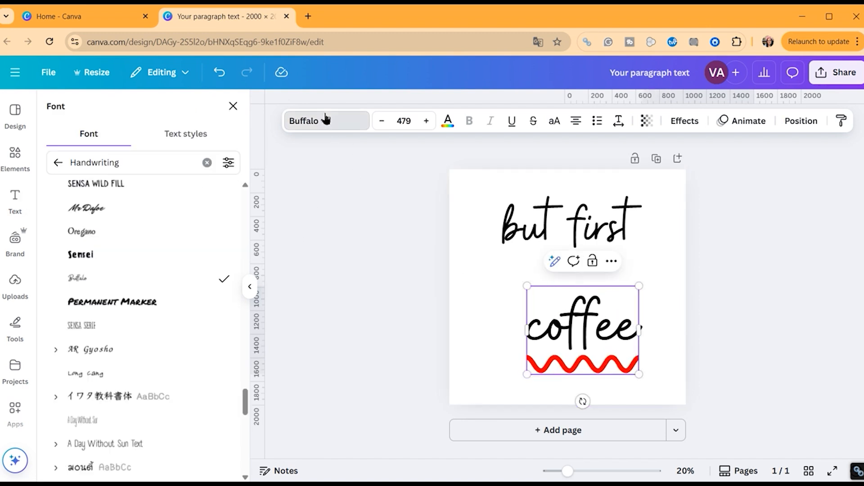
{"action": "left_click", "coordinate": [206, 162]}
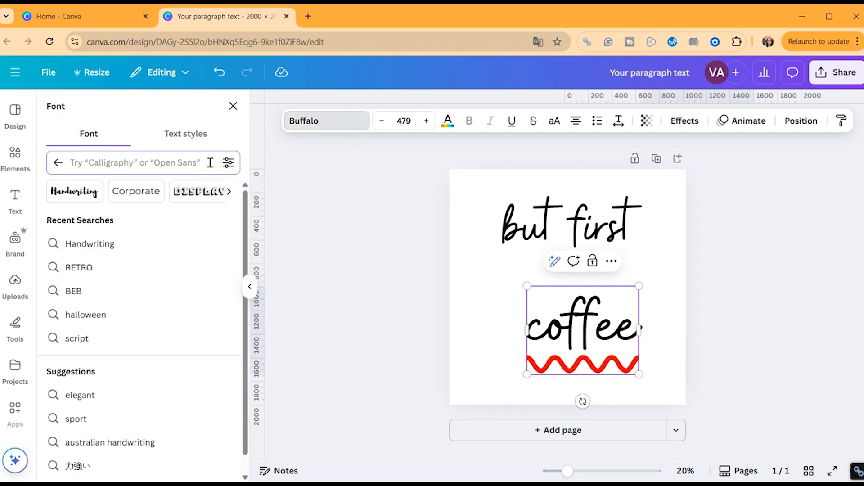
{"action": "left_click", "coordinate": [228, 191]}
{"action": "left_click", "coordinate": [200, 197]}
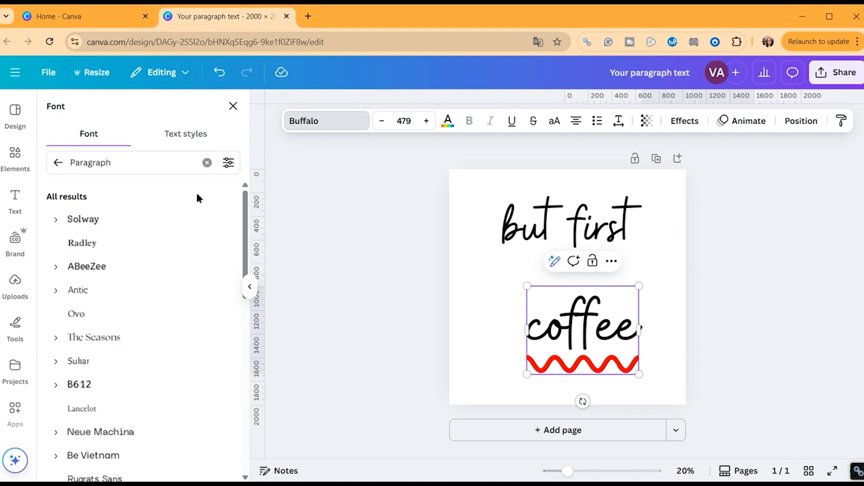
{"action": "left_click", "coordinate": [157, 219]}
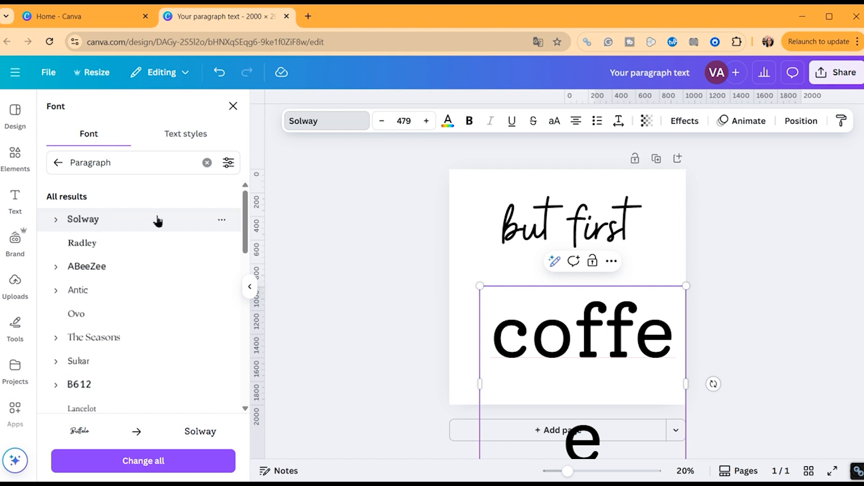
{"action": "left_click", "coordinate": [554, 121]}
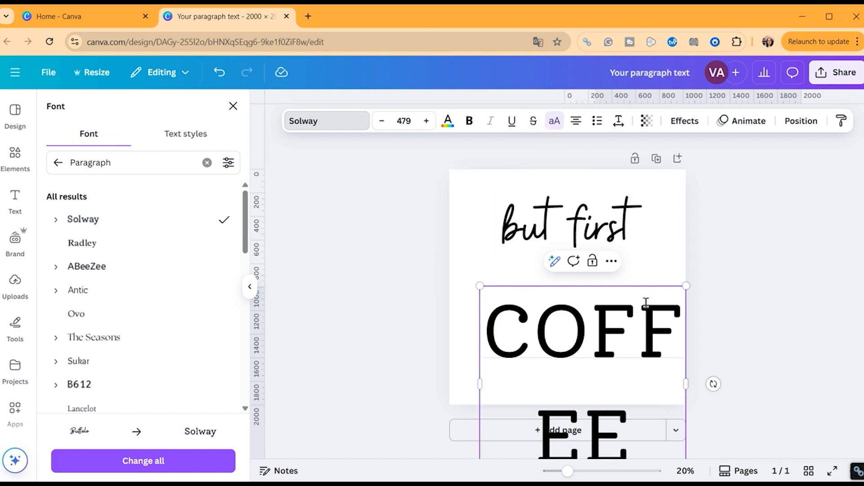
Widen the COFFEE box so it fits one line and move it up under 'but first'
{"action": "left_click_drag", "start_coordinate": [658, 319], "coordinate": [645, 324]}
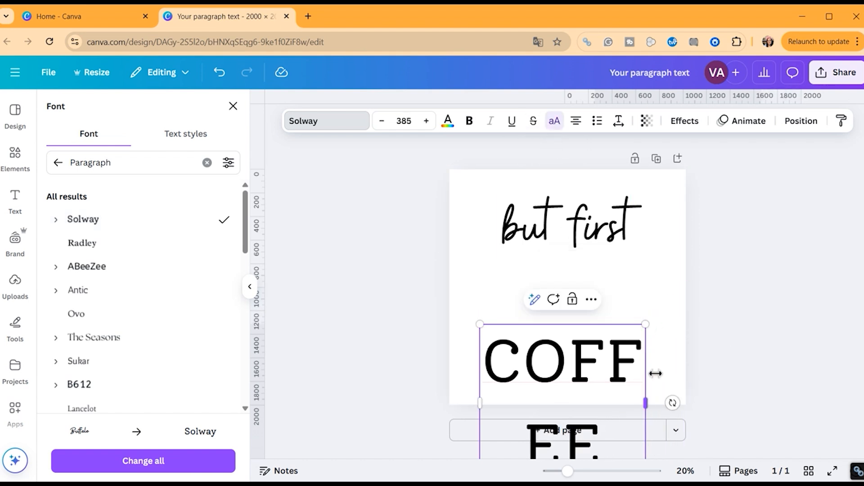
{"action": "left_click_drag", "start_coordinate": [650, 381], "coordinate": [738, 374]}
{"action": "left_click_drag", "start_coordinate": [613, 362], "coordinate": [559, 310]}
{"action": "left_click", "coordinate": [556, 299]}
{"action": "left_click_drag", "start_coordinate": [594, 358], "coordinate": [546, 284]}
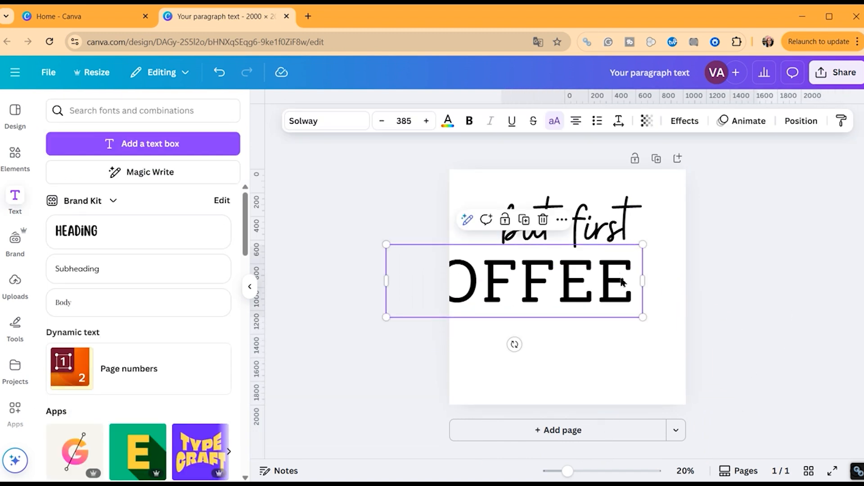
Shrink COFFEE to fit under 'but first', then shift both lines together right and down
{"action": "left_click_drag", "start_coordinate": [621, 285], "coordinate": [610, 286]}
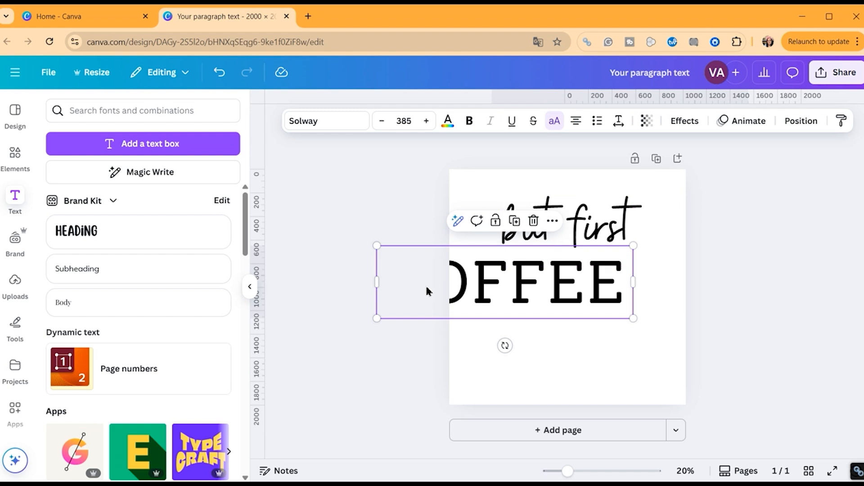
{"action": "left_click_drag", "start_coordinate": [378, 316], "coordinate": [506, 294]}
{"action": "left_click", "coordinate": [616, 306]}
{"action": "left_click", "coordinate": [609, 277]}
{"action": "left_click", "coordinate": [661, 288]}
{"action": "left_click_drag", "start_coordinate": [675, 208], "coordinate": [631, 326]}
{"action": "left_click", "coordinate": [677, 288]}
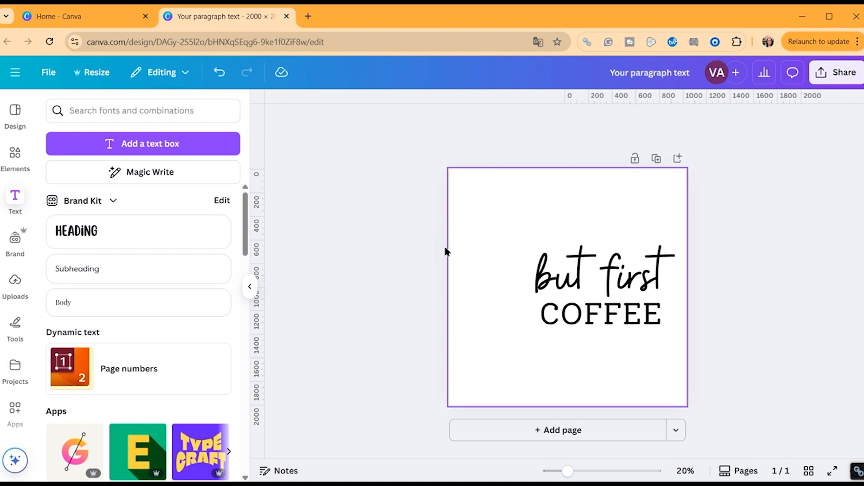
Search the Elements library for 'coffee mug'
{"action": "left_click", "coordinate": [15, 156]}
{"action": "left_click", "coordinate": [112, 112]}
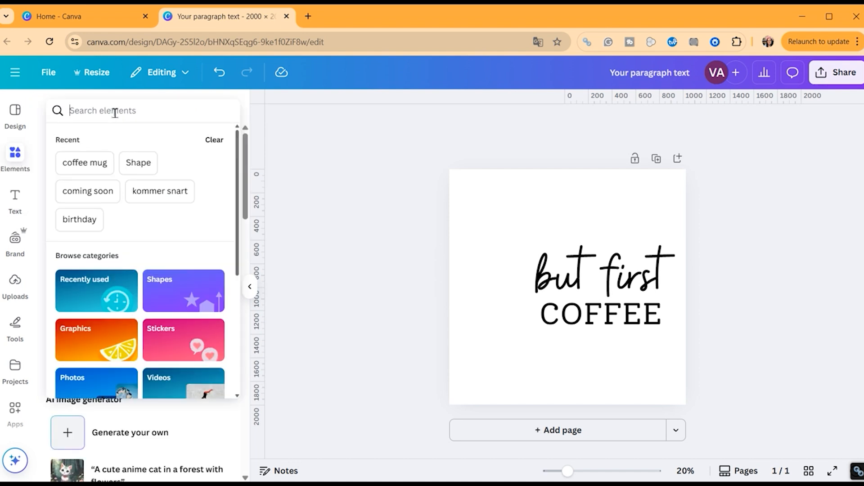
{"action": "type", "text": "coffee mug"}
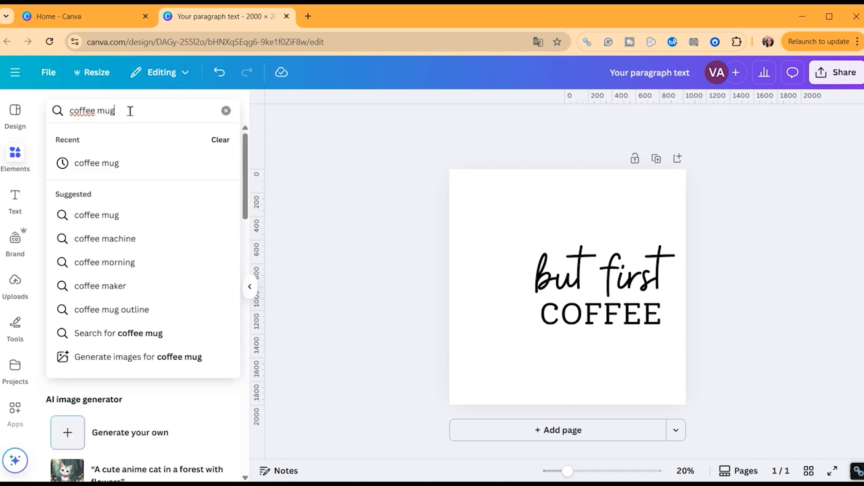
{"action": "key", "text": "Return"}
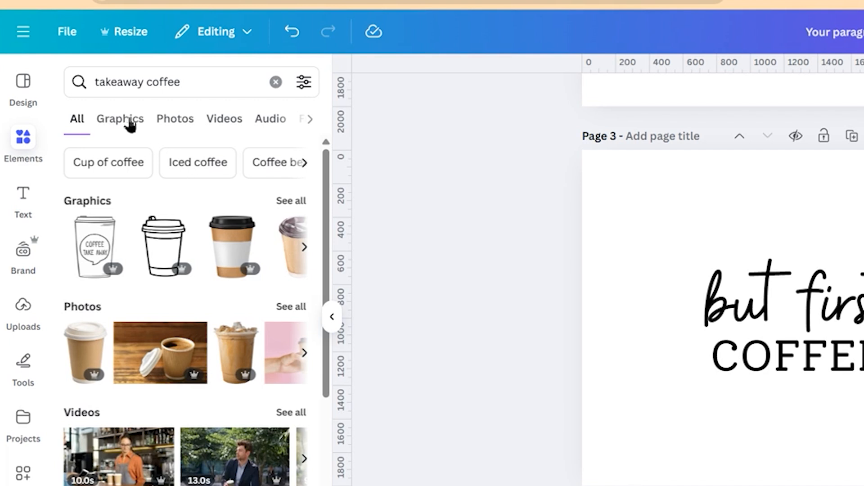
Filter the coffee results to Graphics and scroll through them
{"action": "left_click", "coordinate": [128, 124]}
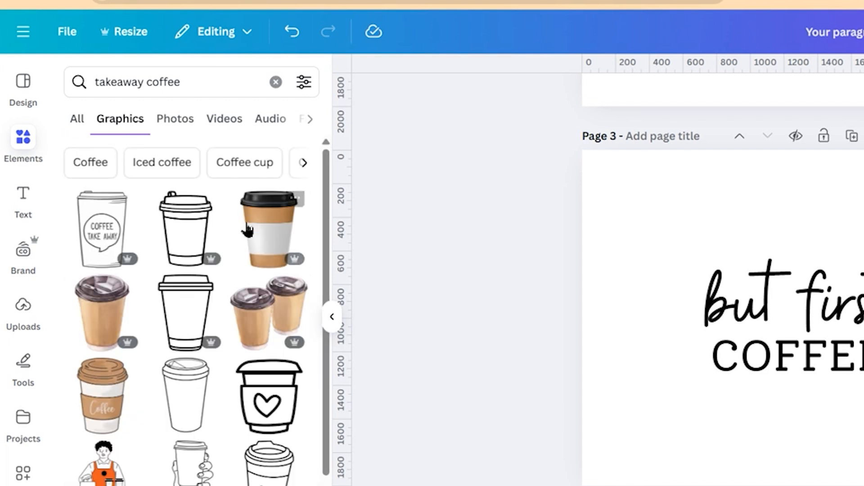
{"action": "scroll", "coordinate": [245, 292], "scroll_direction": "down", "scroll_amount": 1}
{"action": "scroll", "coordinate": [246, 292], "scroll_direction": "down", "scroll_amount": 10}
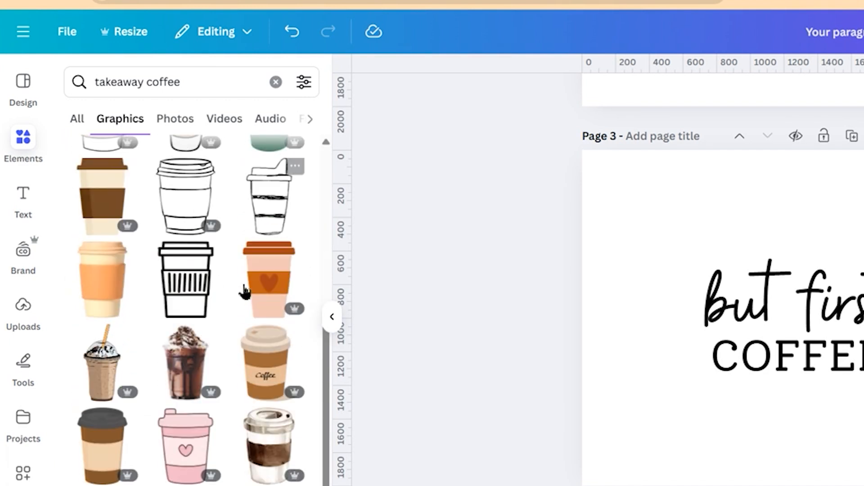
{"action": "scroll", "coordinate": [245, 292], "scroll_direction": "down", "scroll_amount": 6}
{"action": "mouse_move", "coordinate": [246, 292]}
{"action": "scroll", "coordinate": [245, 291], "scroll_direction": "down", "scroll_amount": 6}
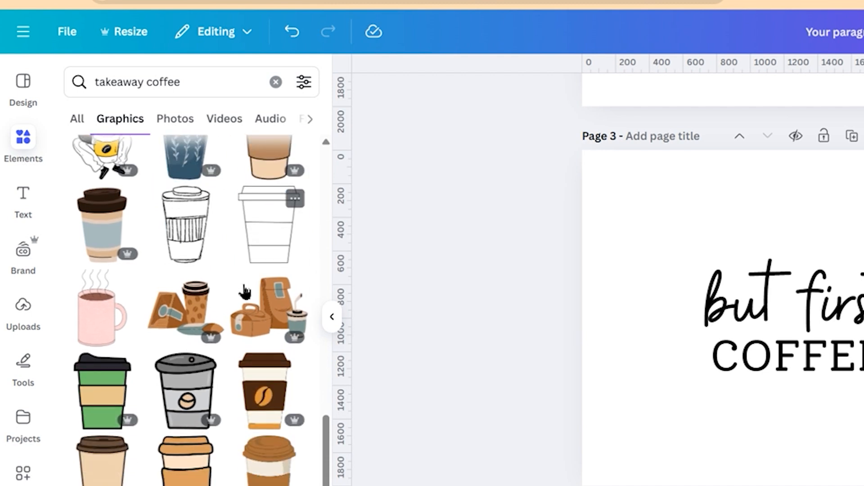
{"action": "scroll", "coordinate": [246, 291], "scroll_direction": "down", "scroll_amount": 5}
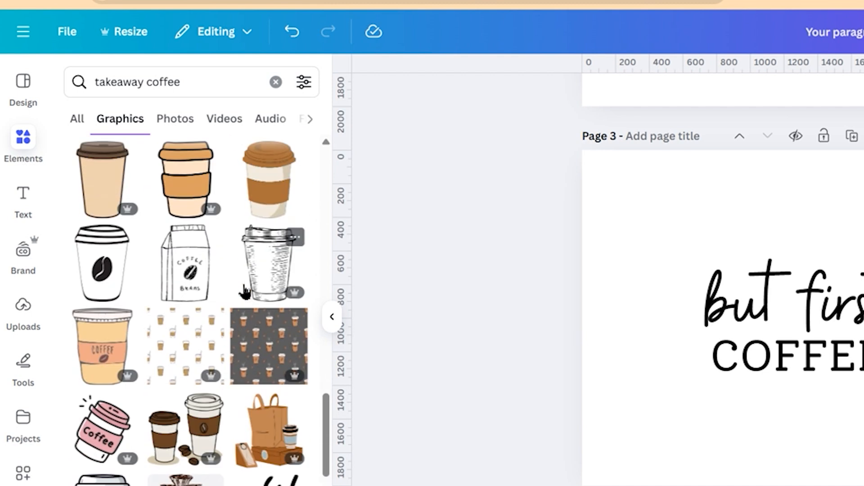
Browse the Photos and Videos results, then open the takeaway coffee Mockups
{"action": "left_click", "coordinate": [182, 125]}
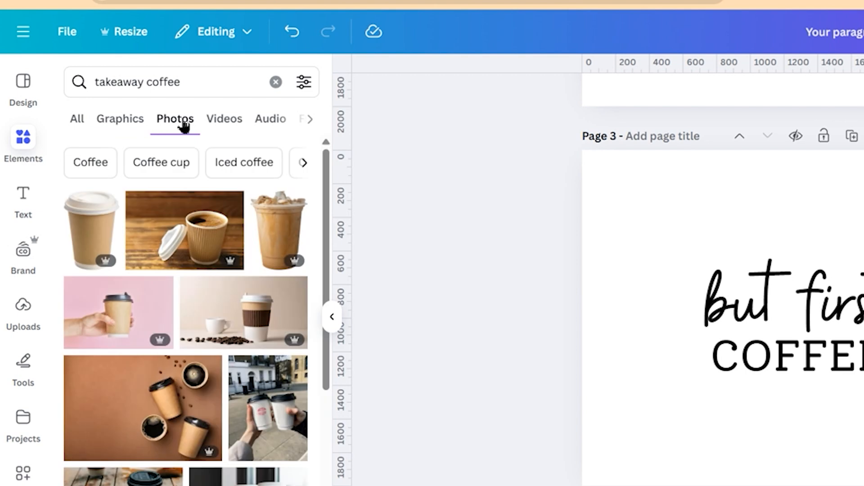
{"action": "scroll", "coordinate": [216, 234], "scroll_direction": "down", "scroll_amount": 5}
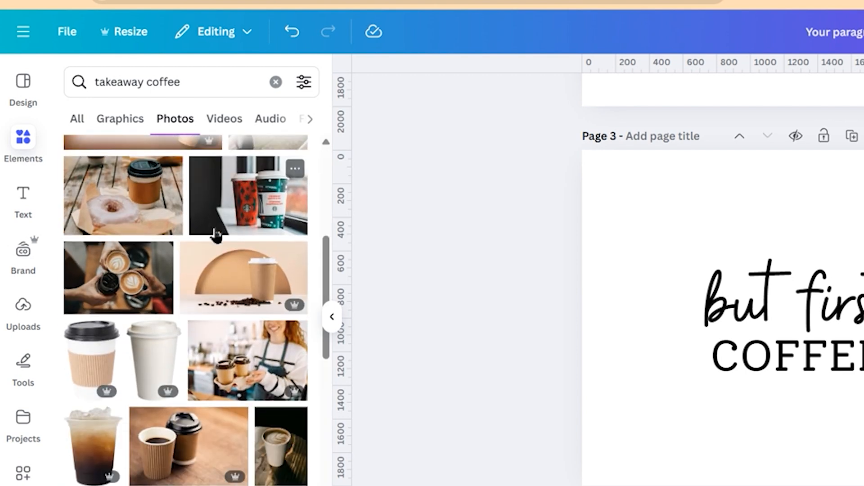
{"action": "scroll", "coordinate": [216, 234], "scroll_direction": "down", "scroll_amount": 6}
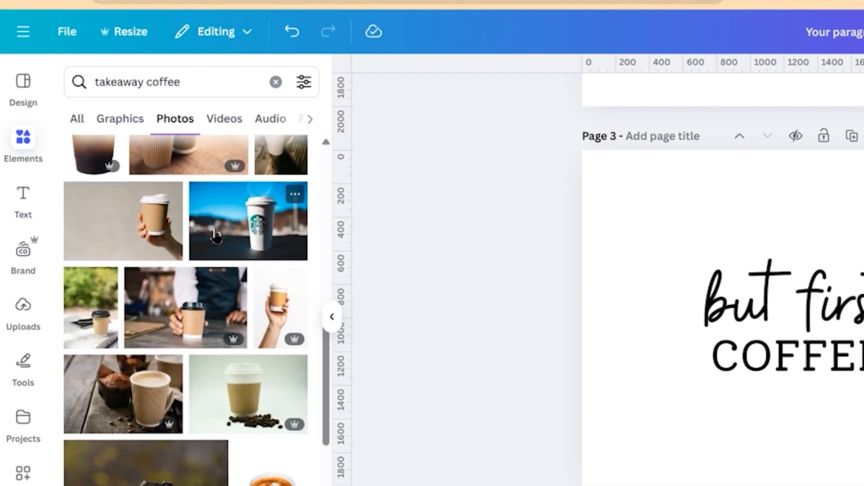
{"action": "scroll", "coordinate": [216, 234], "scroll_direction": "down", "scroll_amount": 5}
{"action": "scroll", "coordinate": [216, 234], "scroll_direction": "down", "scroll_amount": 5}
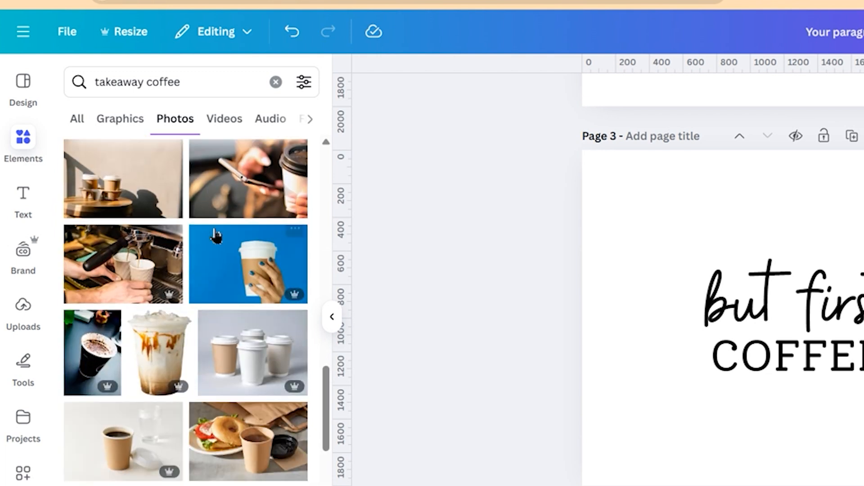
{"action": "left_click", "coordinate": [218, 120]}
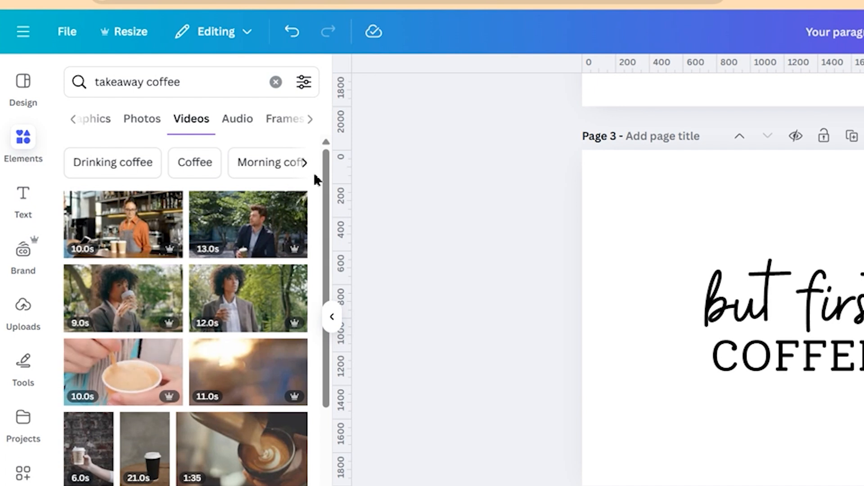
{"action": "left_click", "coordinate": [310, 120]}
{"action": "left_click", "coordinate": [233, 119]}
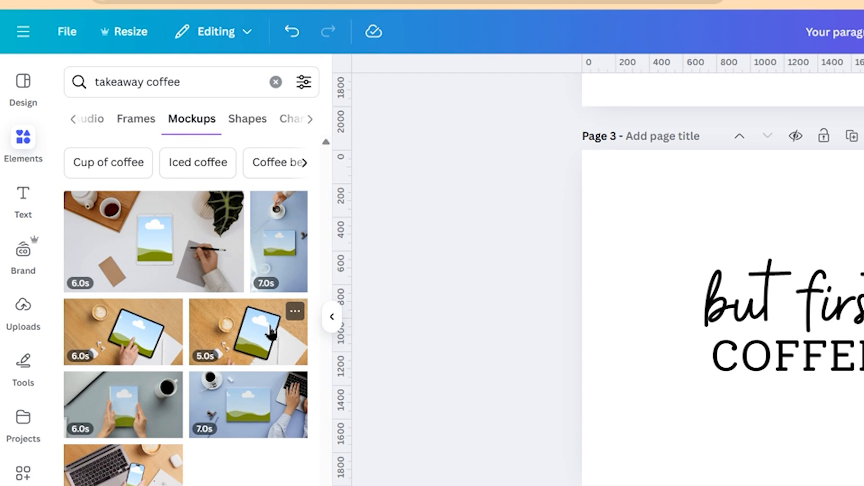
Replace the search with 'shirt' and scroll through the shirt mockups
{"action": "triple_click", "coordinate": [186, 83]}
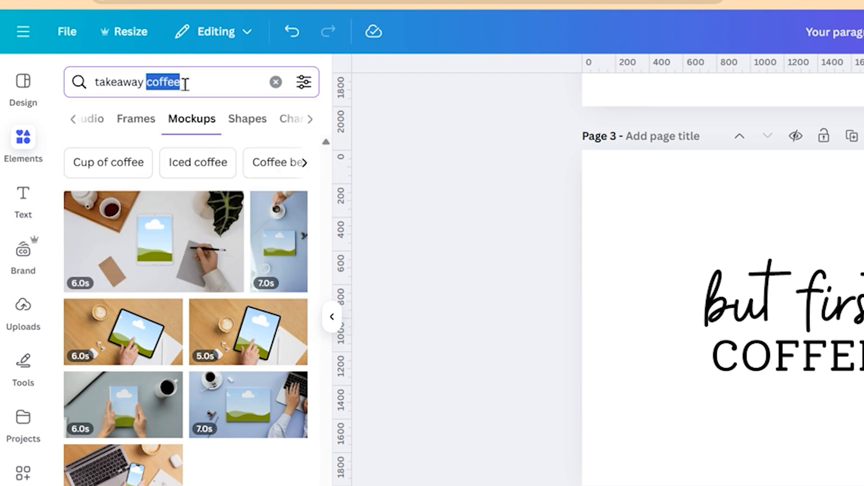
{"action": "type", "text": "shirt"}
{"action": "key", "text": "Return"}
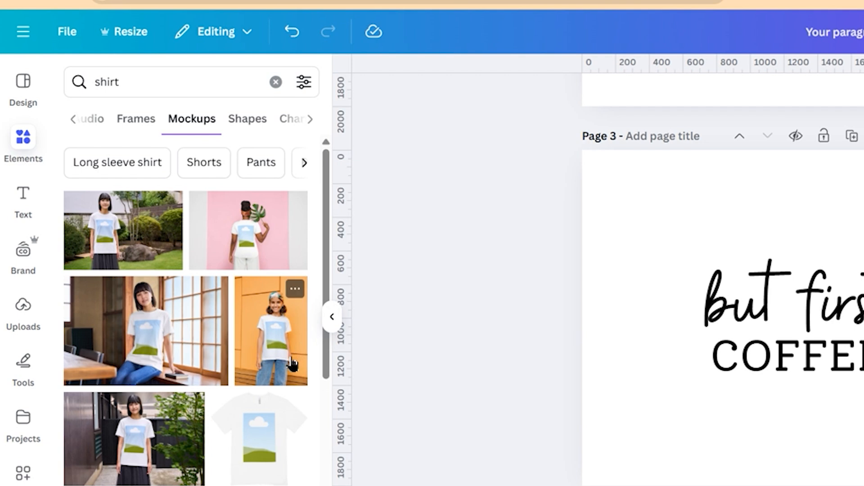
{"action": "scroll", "coordinate": [286, 366], "scroll_direction": "down", "scroll_amount": 5}
{"action": "scroll", "coordinate": [283, 369], "scroll_direction": "down", "scroll_amount": 5}
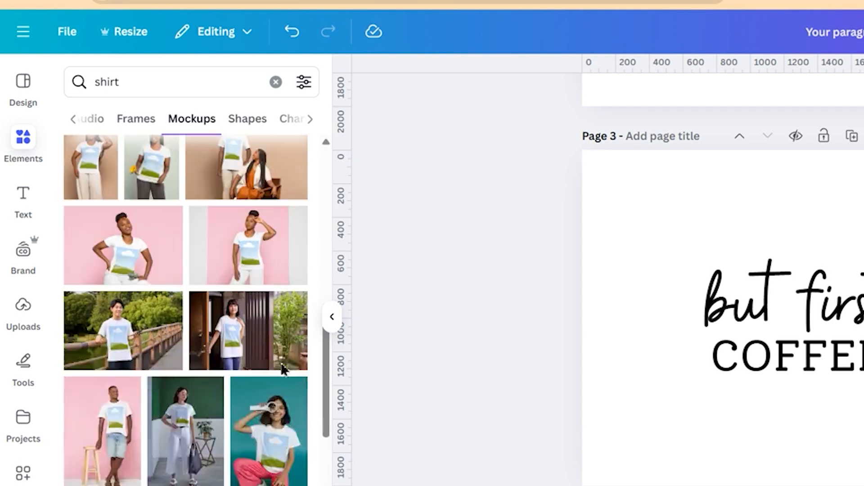
Search 'mug' and switch to its Graphics results
{"action": "left_click", "coordinate": [203, 90]}
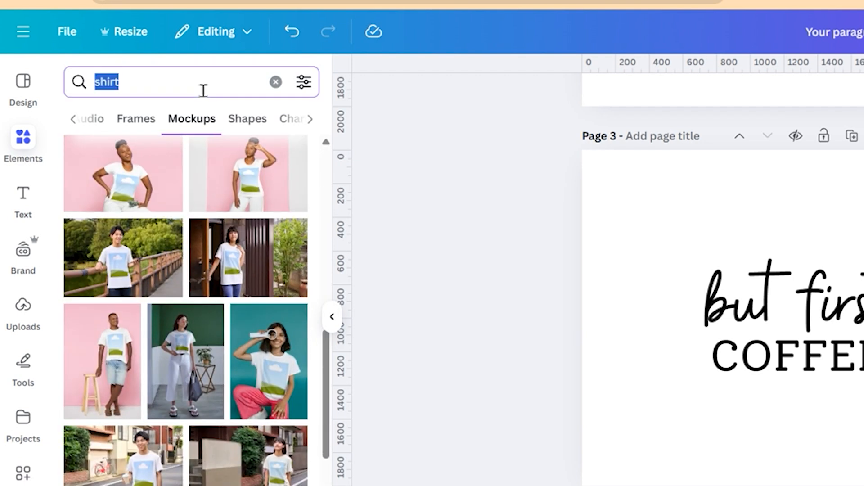
{"action": "type", "text": "mug"}
{"action": "key", "text": "Return"}
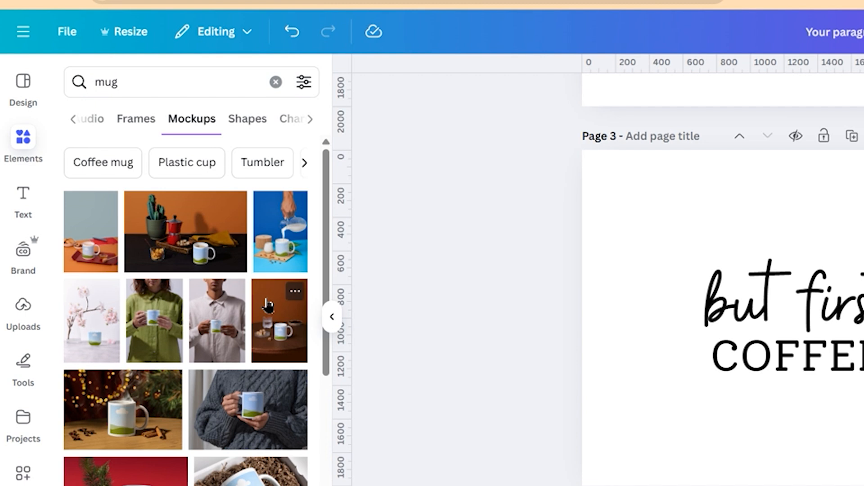
{"action": "left_click", "coordinate": [72, 119]}
{"action": "left_click", "coordinate": [73, 119]}
{"action": "left_click", "coordinate": [119, 113]}
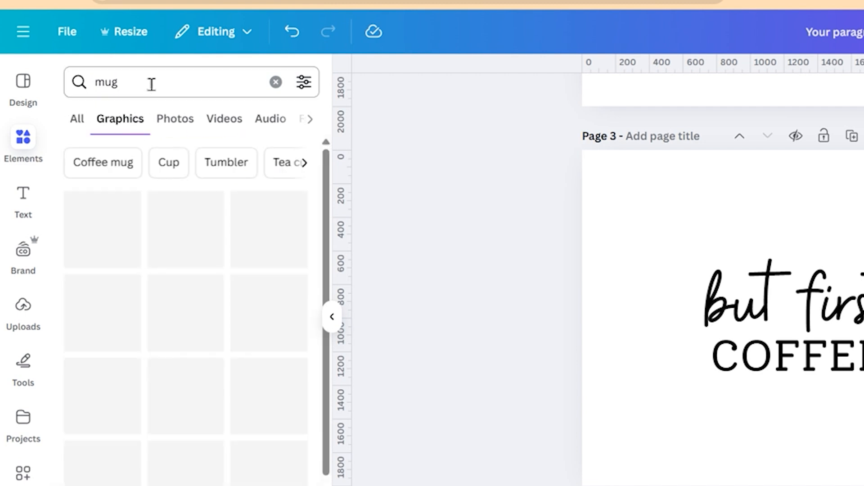
{"action": "left_click", "coordinate": [151, 83]}
Rerun the recent 'takeaway coffee' search and scroll down to the outline cup graphic
{"action": "type", "text": "coffe"}
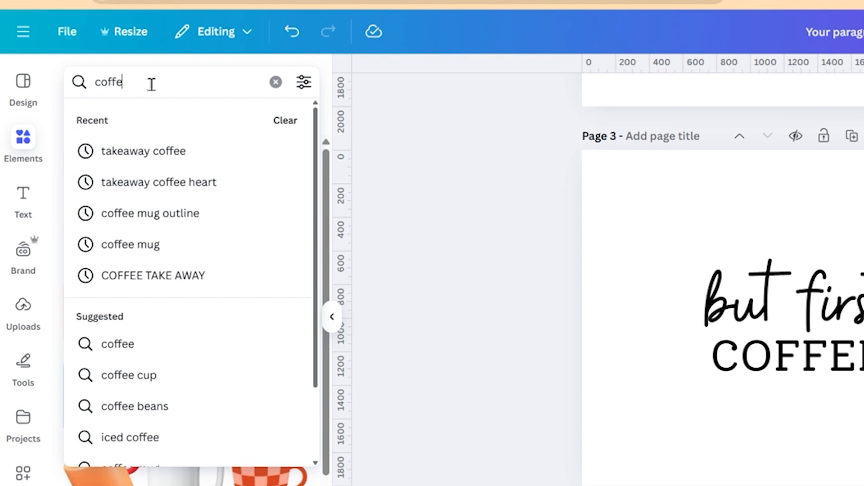
{"action": "left_click", "coordinate": [170, 154]}
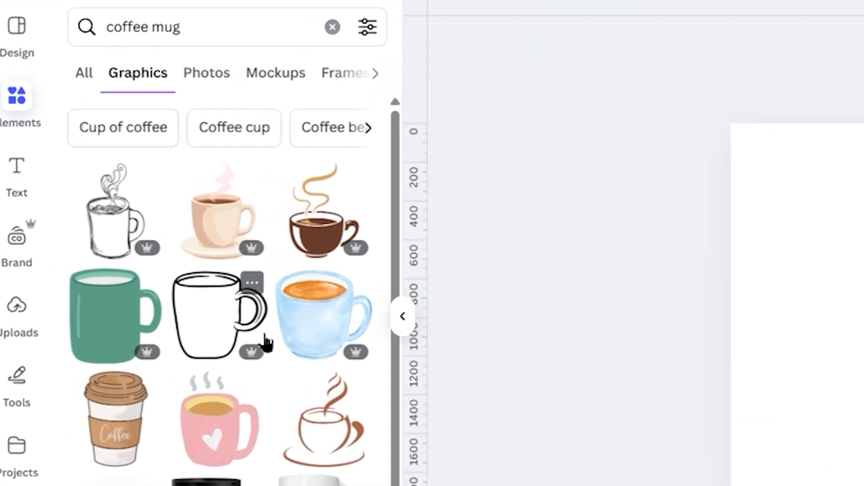
{"action": "scroll", "coordinate": [166, 302], "scroll_direction": "down", "scroll_amount": 2}
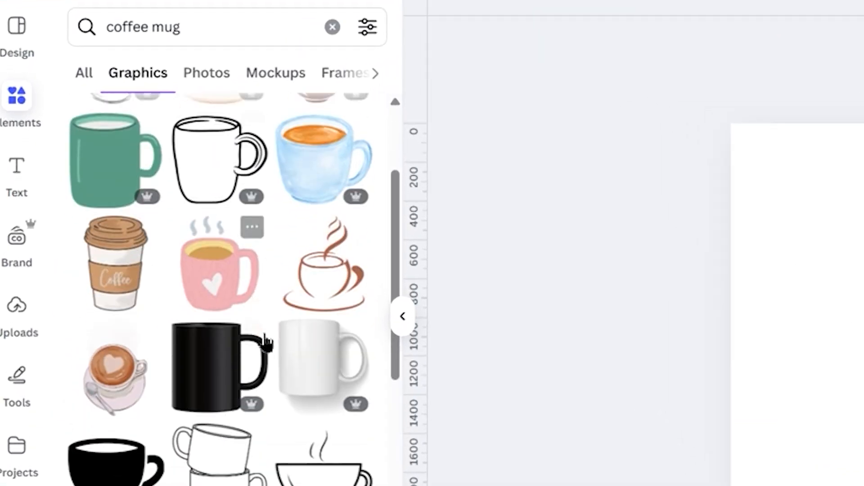
{"action": "scroll", "coordinate": [266, 342], "scroll_direction": "down", "scroll_amount": 4}
{"action": "scroll", "coordinate": [266, 342], "scroll_direction": "down", "scroll_amount": 8}
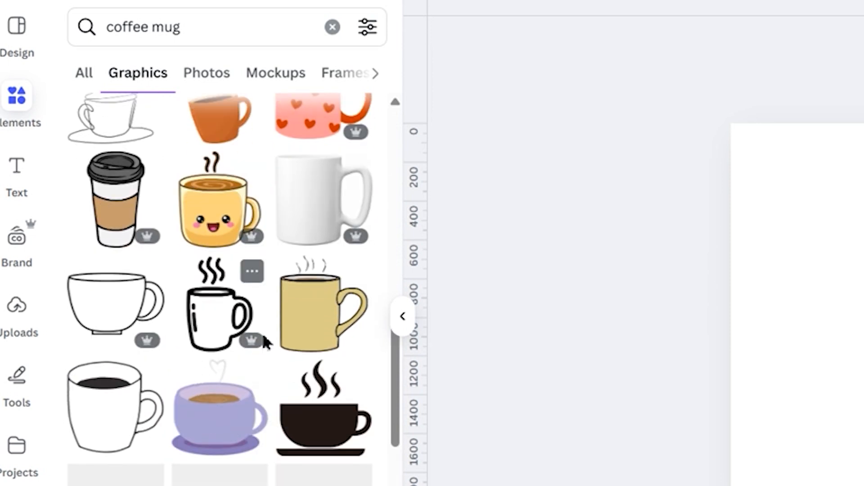
{"action": "scroll", "coordinate": [265, 342], "scroll_direction": "down", "scroll_amount": 10}
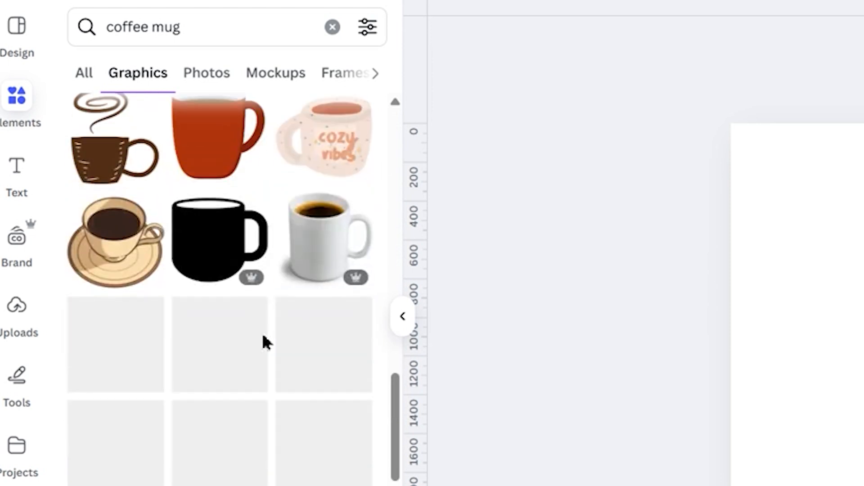
{"action": "scroll", "coordinate": [265, 342], "scroll_direction": "down", "scroll_amount": 5}
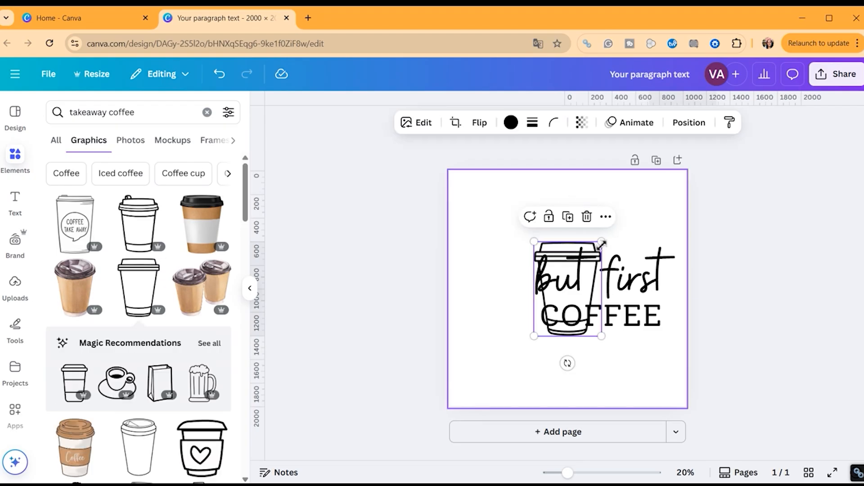
Shrink the takeaway cup and tilt it slightly counter-clockwise beside the heading
{"action": "left_click_drag", "start_coordinate": [601, 244], "coordinate": [592, 253]}
{"action": "left_click_drag", "start_coordinate": [558, 361], "coordinate": [504, 331]}
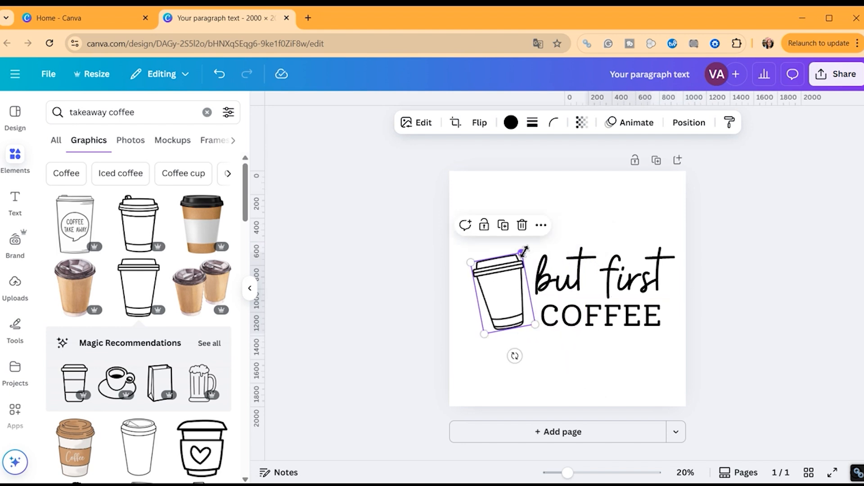
{"action": "left_click", "coordinate": [606, 231]}
Search Elements for 'heart' and add the outline heart graphic to the design
{"action": "left_click", "coordinate": [154, 118]}
{"action": "type", "text": "heart"}
{"action": "key", "text": "Return"}
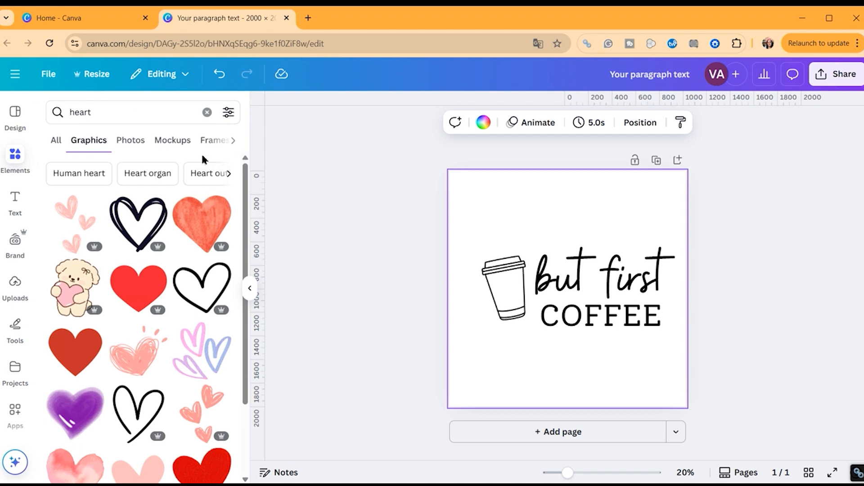
{"action": "scroll", "coordinate": [169, 258], "scroll_direction": "down", "scroll_amount": 10}
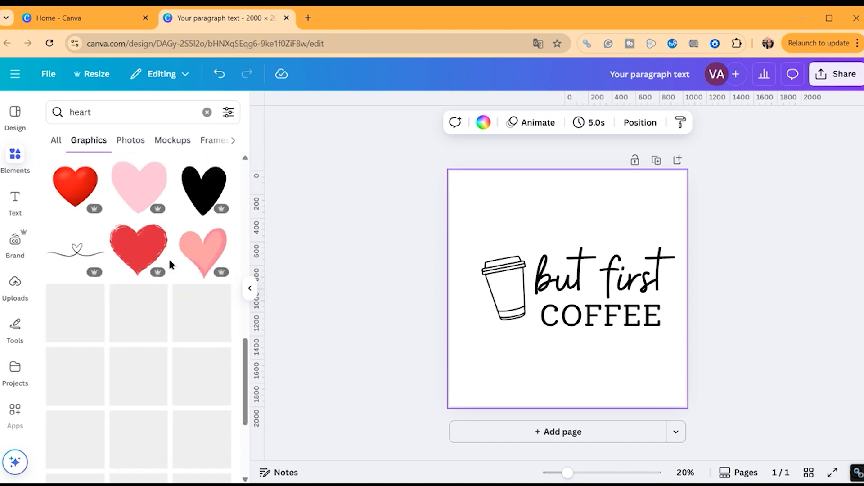
{"action": "scroll", "coordinate": [171, 264], "scroll_direction": "down", "scroll_amount": 1}
{"action": "left_click", "coordinate": [146, 282]}
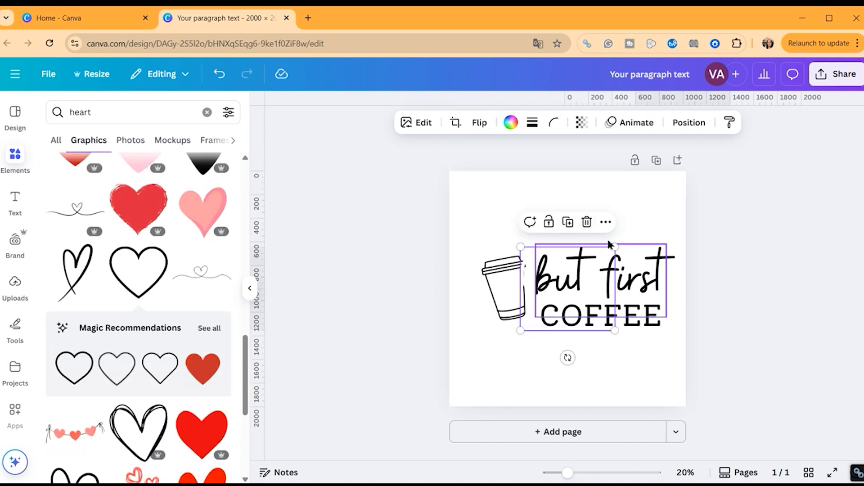
{"action": "left_click", "coordinate": [510, 122]}
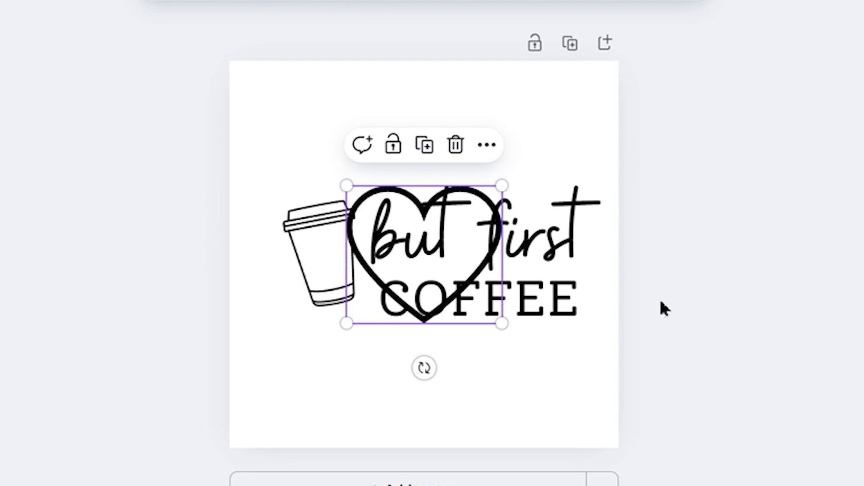
Shrink the heart, tilt it about -11° and place it on the cup
{"action": "left_click_drag", "start_coordinate": [501, 185], "coordinate": [339, 319]}
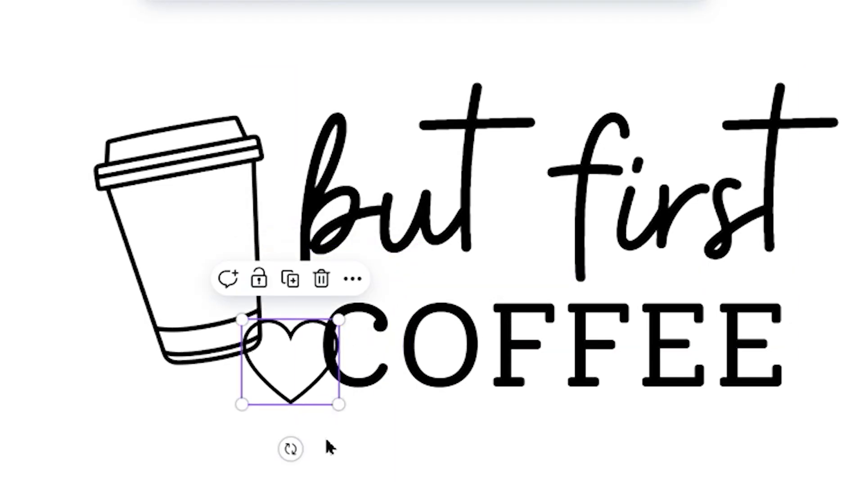
{"action": "left_click_drag", "start_coordinate": [291, 449], "coordinate": [301, 449]}
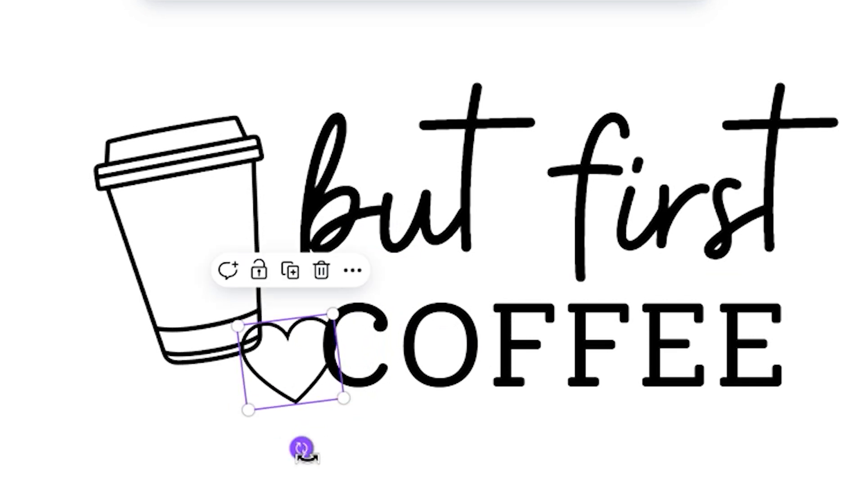
{"action": "left_click_drag", "start_coordinate": [285, 386], "coordinate": [189, 247]}
{"action": "mouse_move", "coordinate": [203, 315]}
{"action": "left_mouse_down"}
{"action": "mouse_move", "coordinate": [218, 333]}
{"action": "mouse_move", "coordinate": [209, 319]}
{"action": "left_mouse_up"}
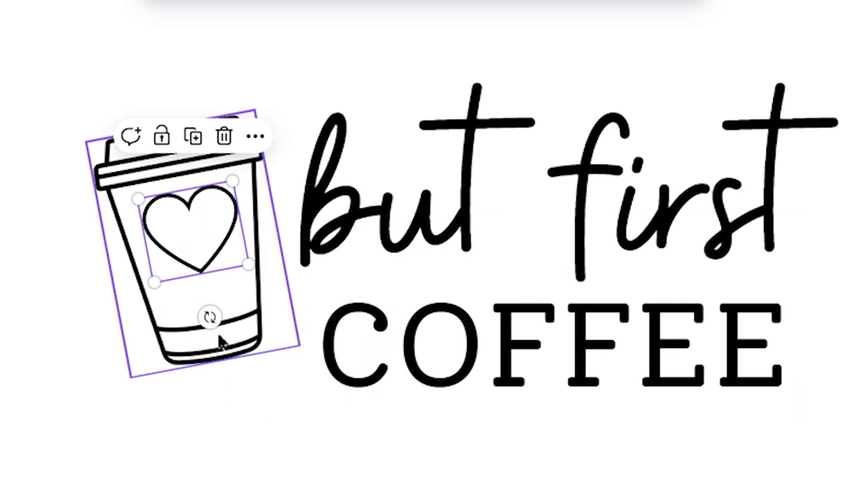
{"action": "left_click_drag", "start_coordinate": [217, 233], "coordinate": [214, 256]}
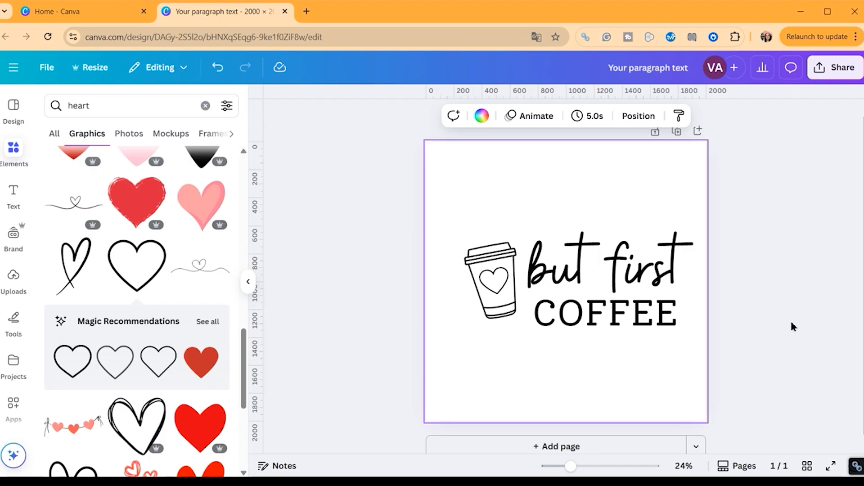
Open the full Shapes collection in Elements, then select the coffee cup graphic
{"action": "left_click", "coordinate": [205, 105]}
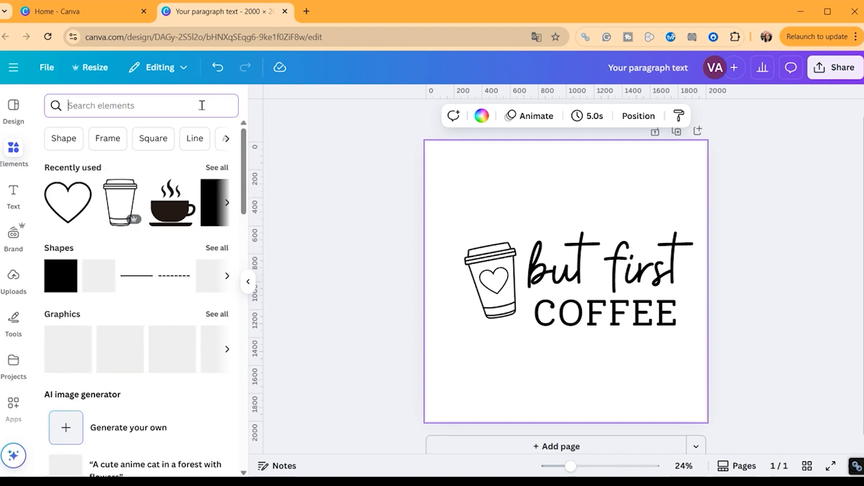
{"action": "left_click", "coordinate": [216, 248]}
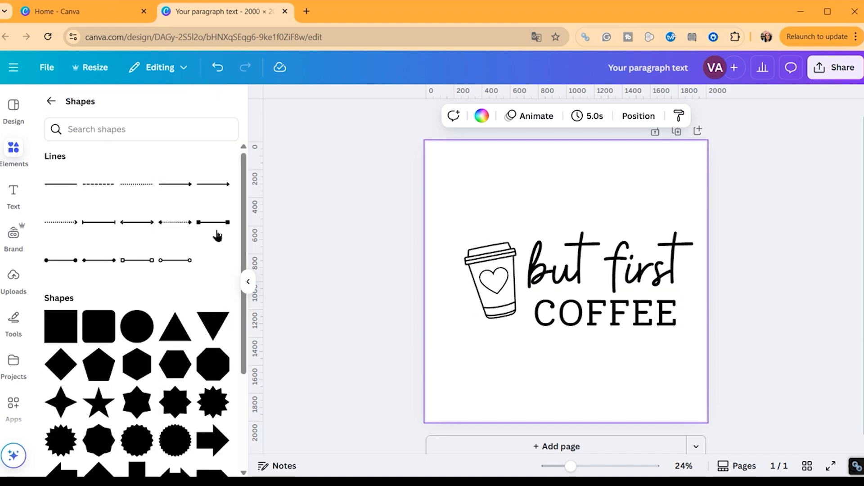
{"action": "scroll", "coordinate": [218, 230], "scroll_direction": "down", "scroll_amount": 4}
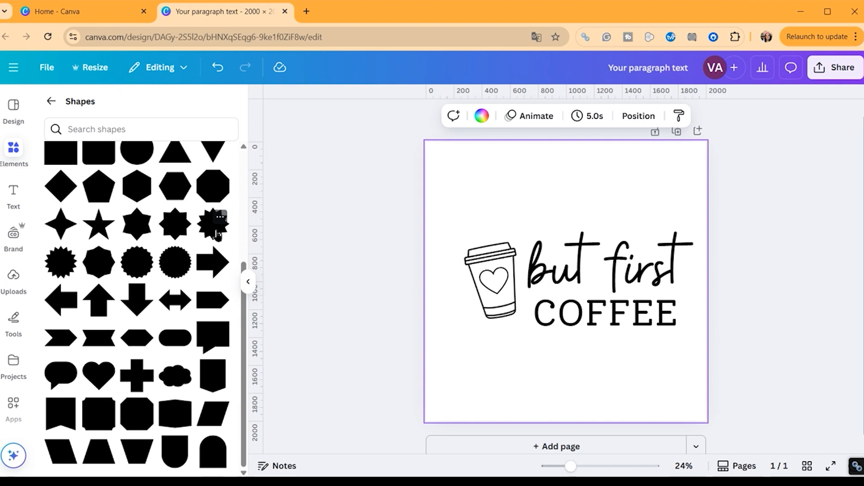
{"action": "scroll", "coordinate": [217, 234], "scroll_direction": "up", "scroll_amount": 4}
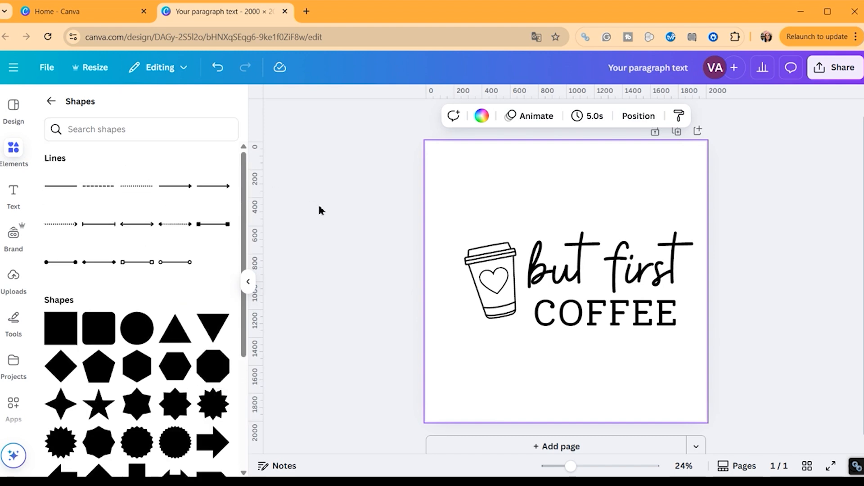
{"action": "left_click", "coordinate": [480, 283]}
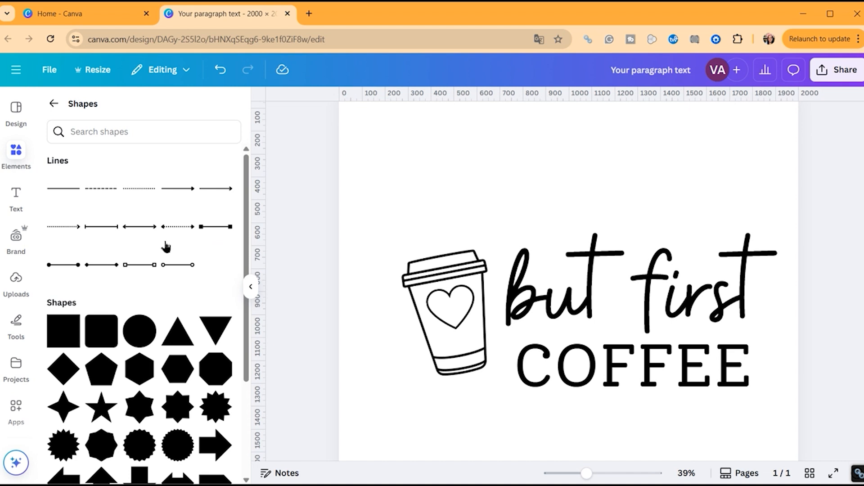
Add a pink rounded square, widen and shorten it, and move it over COFFEE
{"action": "scroll", "coordinate": [168, 245], "scroll_direction": "down", "scroll_amount": 2}
{"action": "left_click", "coordinate": [106, 274]}
{"action": "left_click_drag", "start_coordinate": [638, 320], "coordinate": [773, 322]}
{"action": "left_click_drag", "start_coordinate": [634, 244], "coordinate": [633, 310]}
{"action": "left_click_drag", "start_coordinate": [682, 336], "coordinate": [685, 349]}
{"action": "right_click", "coordinate": [729, 362]}
Send the pink pill to the back so COFFEE sits on top of it
{"action": "left_click", "coordinate": [700, 362]}
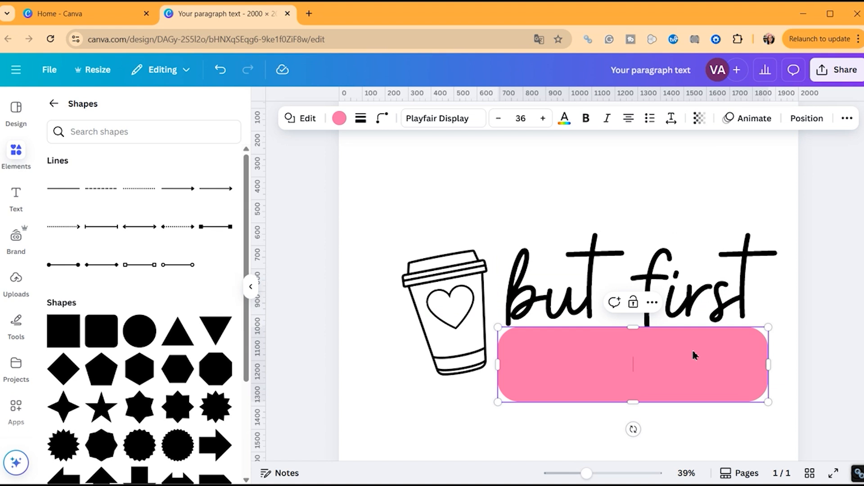
{"action": "left_click", "coordinate": [652, 302]}
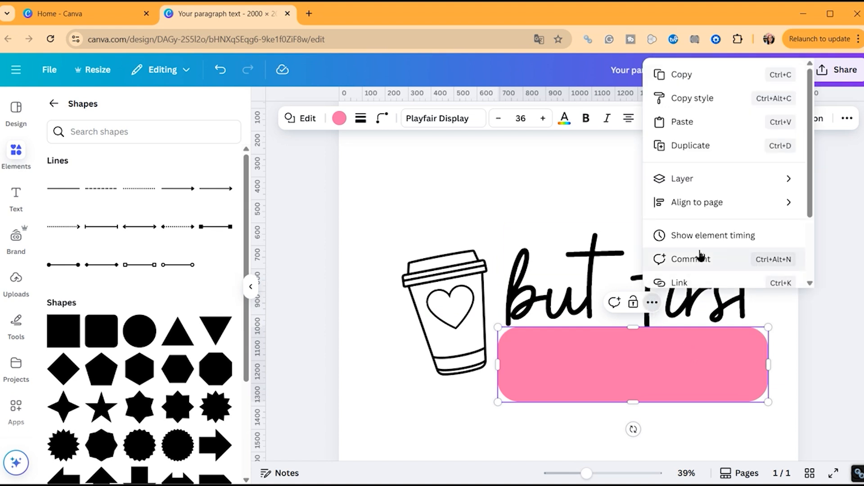
{"action": "mouse_move", "coordinate": [698, 183]}
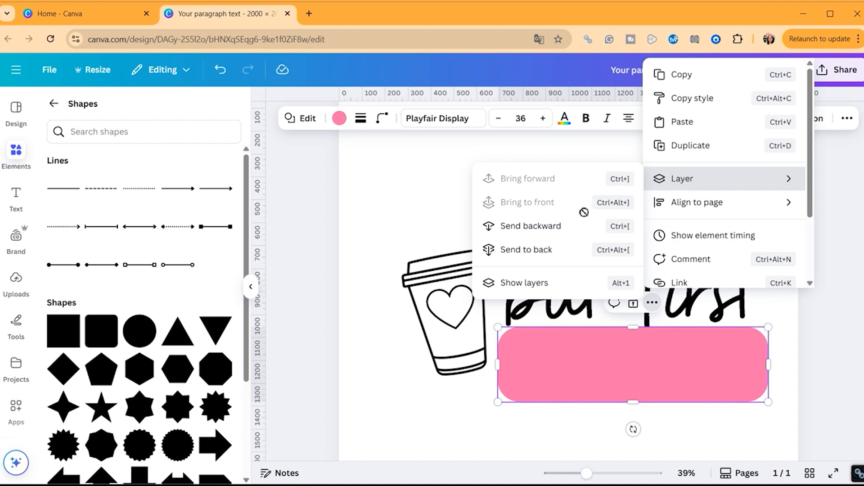
{"action": "left_click", "coordinate": [534, 260]}
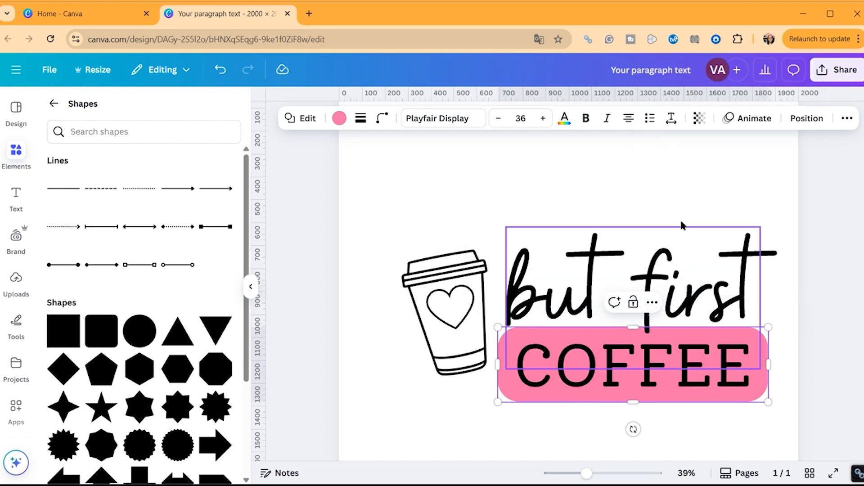
Show the Layers list and drag the pink pill layer within the stack
{"action": "left_click", "coordinate": [806, 118]}
{"action": "left_click_drag", "start_coordinate": [166, 361], "coordinate": [170, 272]}
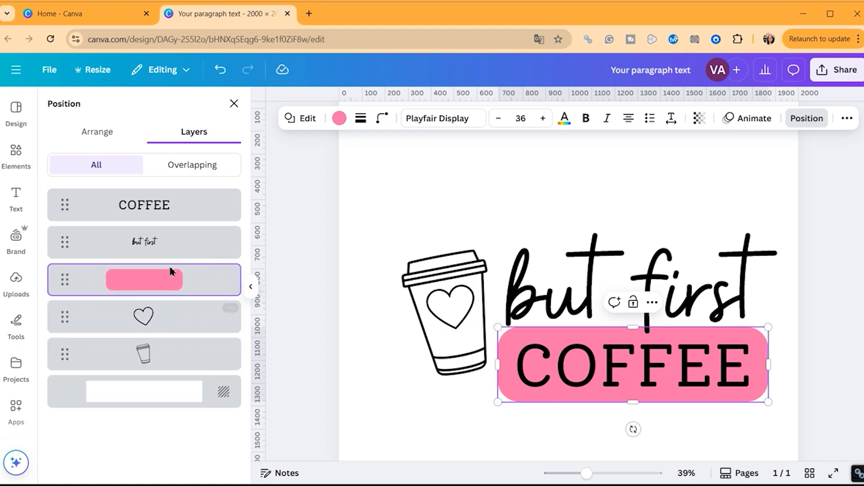
{"action": "left_click", "coordinate": [369, 389]}
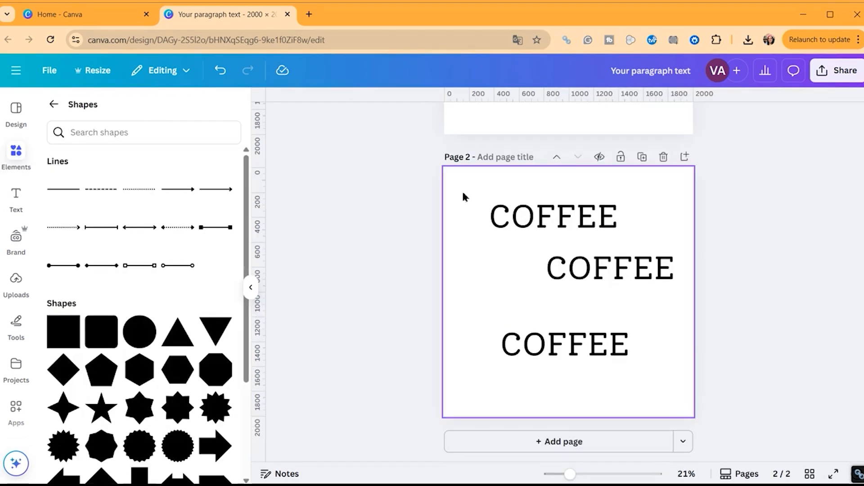
Select the three page-2 COFFEE texts and align them on their left edges
{"action": "left_click_drag", "start_coordinate": [464, 195], "coordinate": [651, 364]}
{"action": "left_click", "coordinate": [796, 119]}
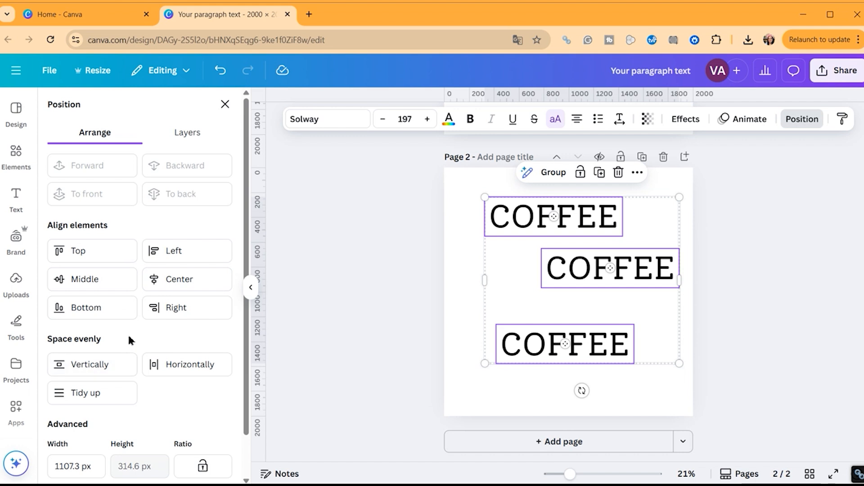
{"action": "scroll", "coordinate": [129, 333], "scroll_direction": "down", "scroll_amount": 2}
{"action": "scroll", "coordinate": [130, 330], "scroll_direction": "up", "scroll_amount": 2}
{"action": "left_click", "coordinate": [174, 252]}
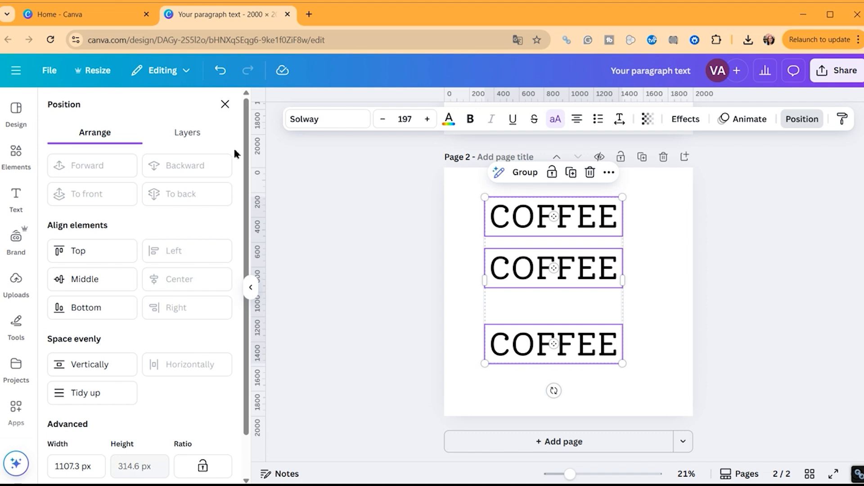
Bottom-align the three COFFEE texts, then move two of the copies aside
{"action": "left_click", "coordinate": [91, 309]}
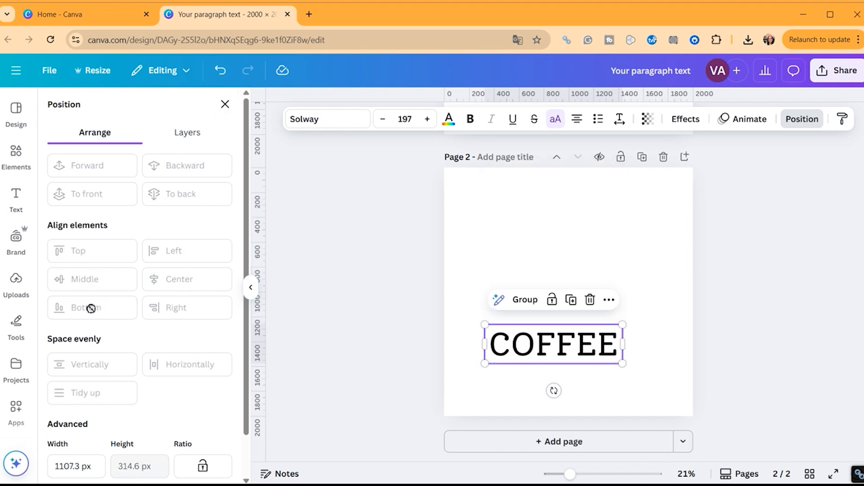
{"action": "left_click", "coordinate": [464, 311]}
{"action": "left_click_drag", "start_coordinate": [516, 338], "coordinate": [556, 336]}
{"action": "left_click_drag", "start_coordinate": [511, 341], "coordinate": [539, 341]}
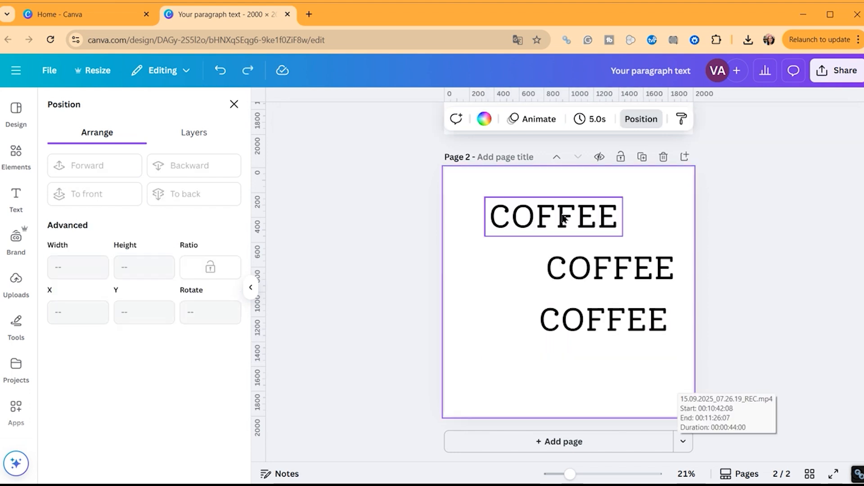
Centre each of the three COFFEE texts horizontally on the page
{"action": "left_click", "coordinate": [564, 218]}
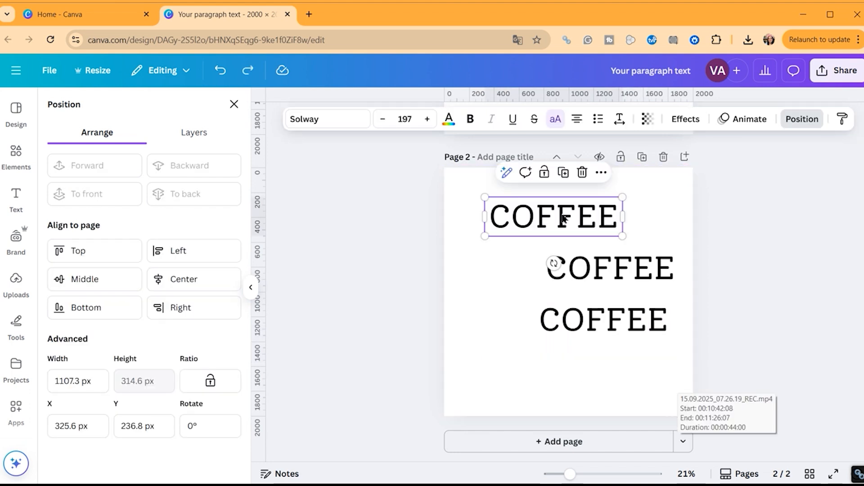
{"action": "left_click", "coordinate": [178, 283]}
{"action": "left_click", "coordinate": [625, 267]}
{"action": "left_click", "coordinate": [205, 283]}
{"action": "left_click", "coordinate": [585, 322]}
{"action": "left_click", "coordinate": [180, 279]}
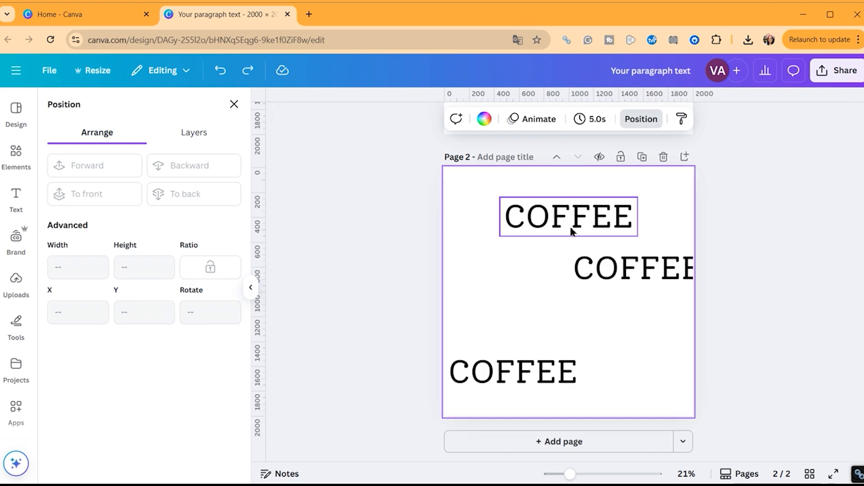
Resize the top, middle and bottom COFFEE texts one by one
{"action": "left_click", "coordinate": [571, 228]}
{"action": "left_click_drag", "start_coordinate": [497, 236], "coordinate": [627, 263]}
{"action": "left_click", "coordinate": [627, 266]}
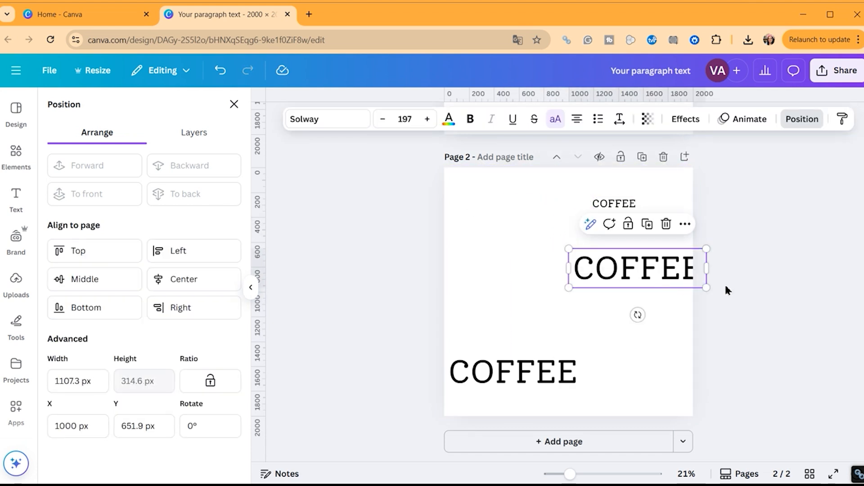
{"action": "left_click_drag", "start_coordinate": [706, 289], "coordinate": [609, 260]}
{"action": "left_click", "coordinate": [569, 367]}
{"action": "left_click_drag", "start_coordinate": [577, 356], "coordinate": [501, 390]}
Top-align the three COFFEE texts and move the overlapping one to the right page edge
{"action": "left_click_drag", "start_coordinate": [455, 174], "coordinate": [642, 383]}
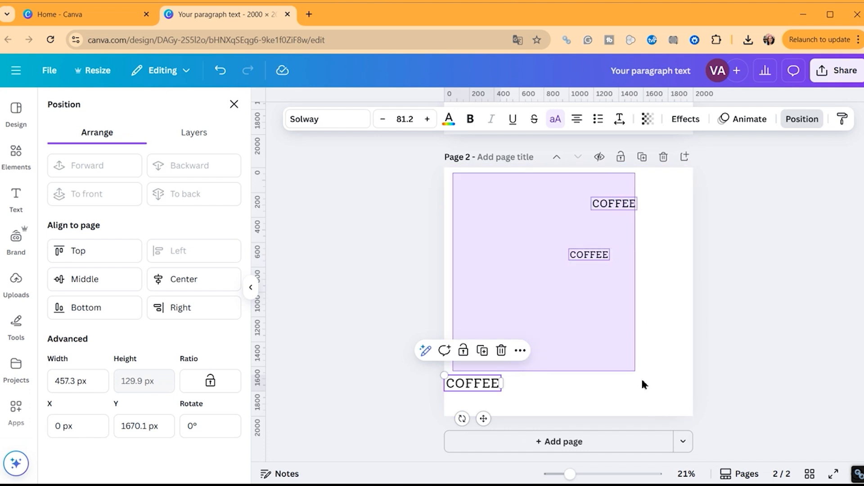
{"action": "left_click", "coordinate": [79, 250]}
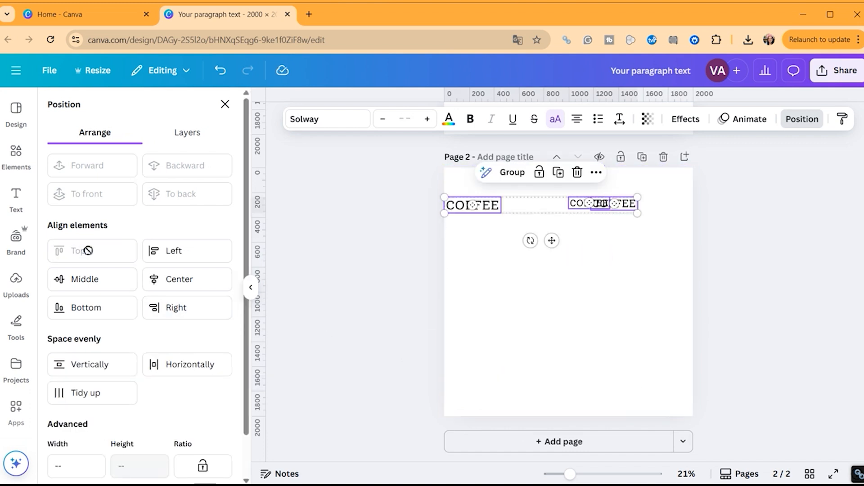
{"action": "left_click", "coordinate": [636, 312]}
{"action": "left_click_drag", "start_coordinate": [628, 205], "coordinate": [678, 206]}
Bottom-align the COFFEE texts, move the middle one down, then undo
{"action": "left_click_drag", "start_coordinate": [675, 287], "coordinate": [476, 194]}
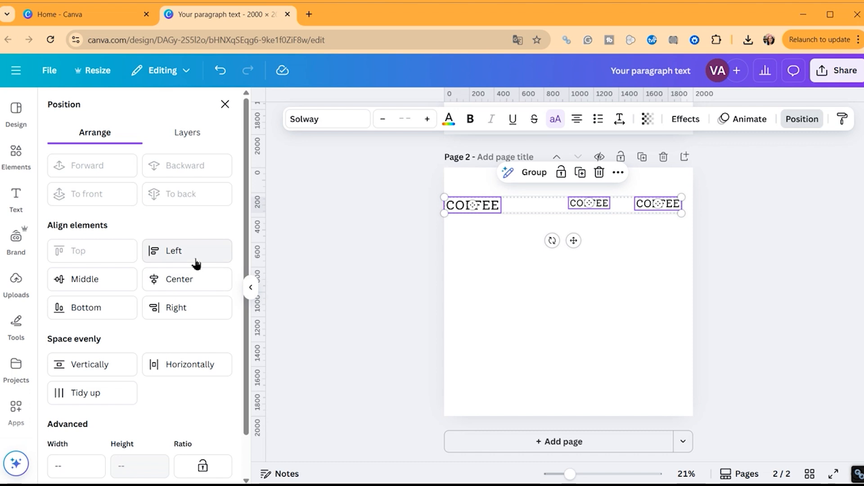
{"action": "left_click", "coordinate": [118, 308]}
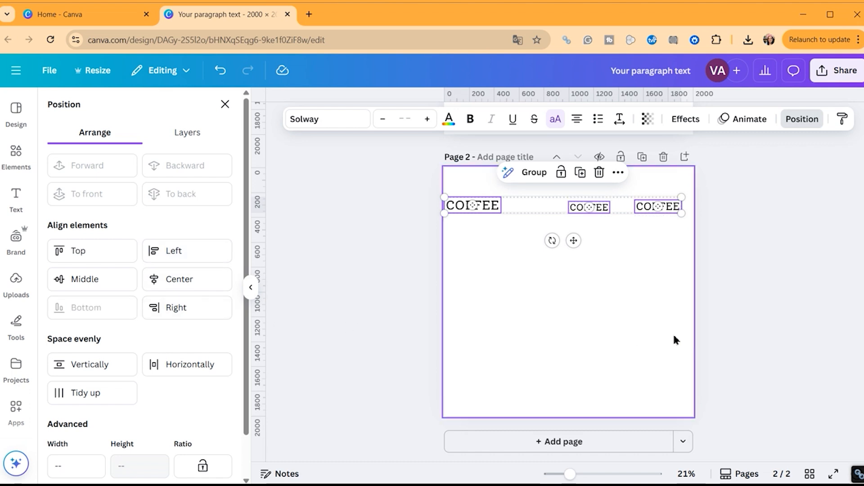
{"action": "left_click", "coordinate": [659, 330]}
{"action": "left_click_drag", "start_coordinate": [603, 210], "coordinate": [641, 312]}
{"action": "key", "text": "ctrl+z"}
{"action": "key", "text": "ctrl+z"}
{"action": "key", "text": "ctrl+z"}
{"action": "key", "text": "ctrl+z"}
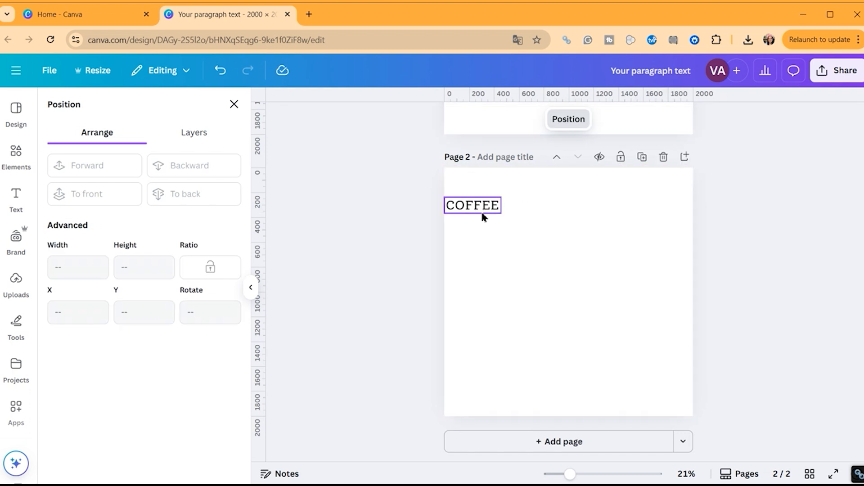
Enlarge the COFFEE text to size 171 and tidy all three into an evenly spaced column
{"action": "left_click_drag", "start_coordinate": [554, 210], "coordinate": [613, 225]}
{"action": "key", "text": "ctrl+z"}
{"action": "left_click_drag", "start_coordinate": [550, 214], "coordinate": [531, 343]}
{"action": "left_click_drag", "start_coordinate": [486, 174], "coordinate": [670, 368]}
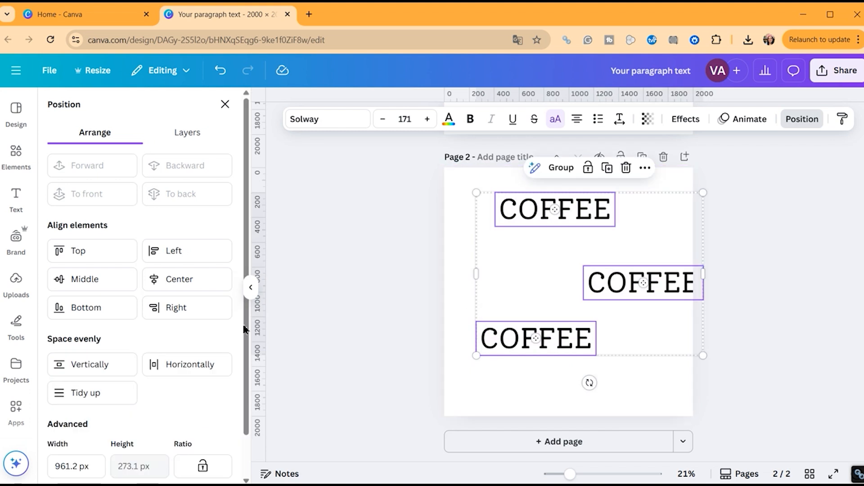
{"action": "left_click", "coordinate": [101, 393]}
{"action": "left_click", "coordinate": [481, 315]}
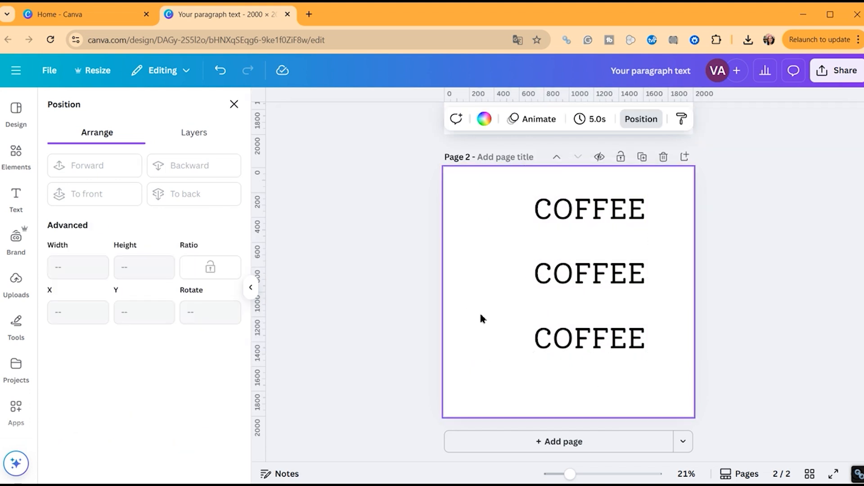